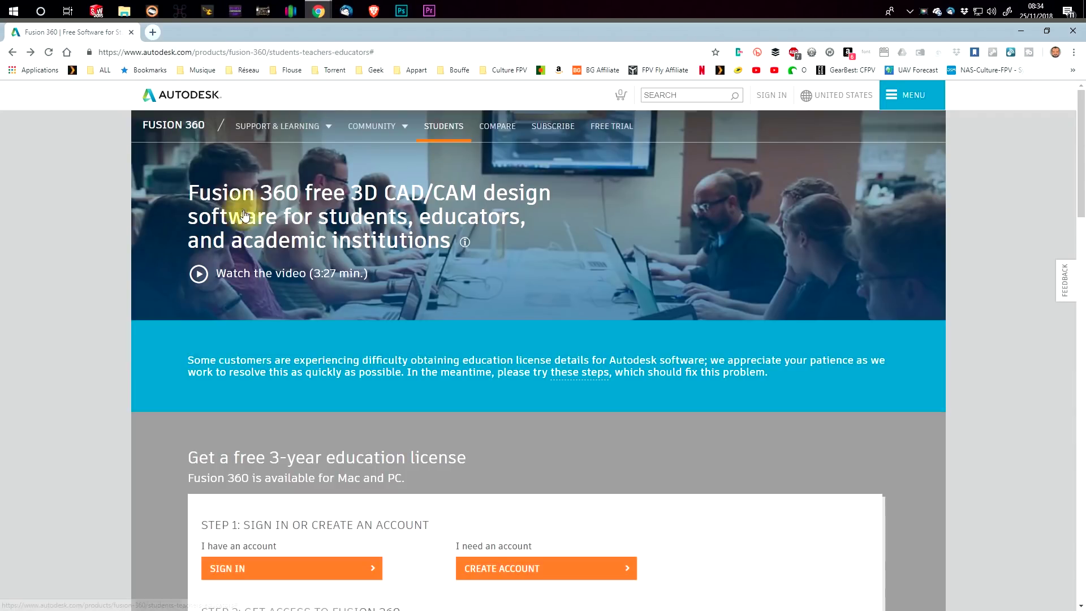
Start creating an Autodesk education account with France as the country.
drag(384, 52, 83, 51)
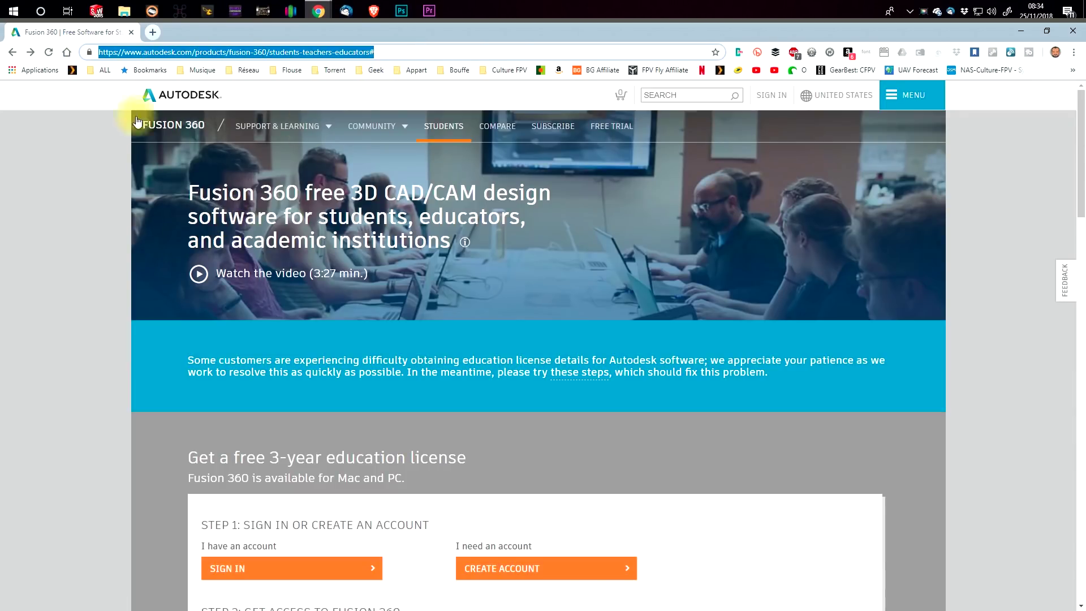
scroll(530, 472, down, 3)
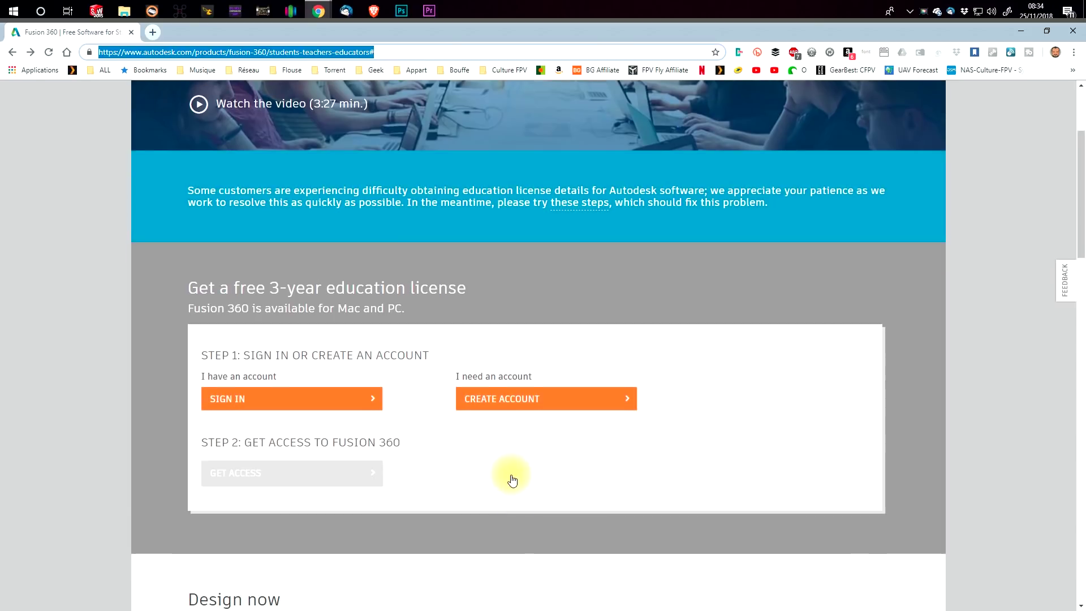
click(488, 401)
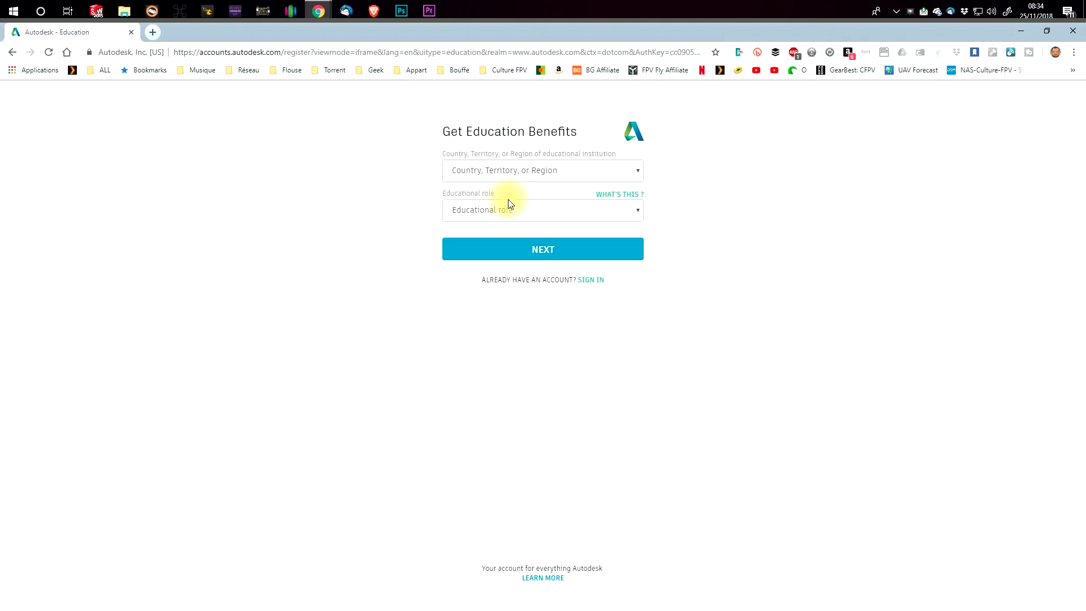
click(504, 171)
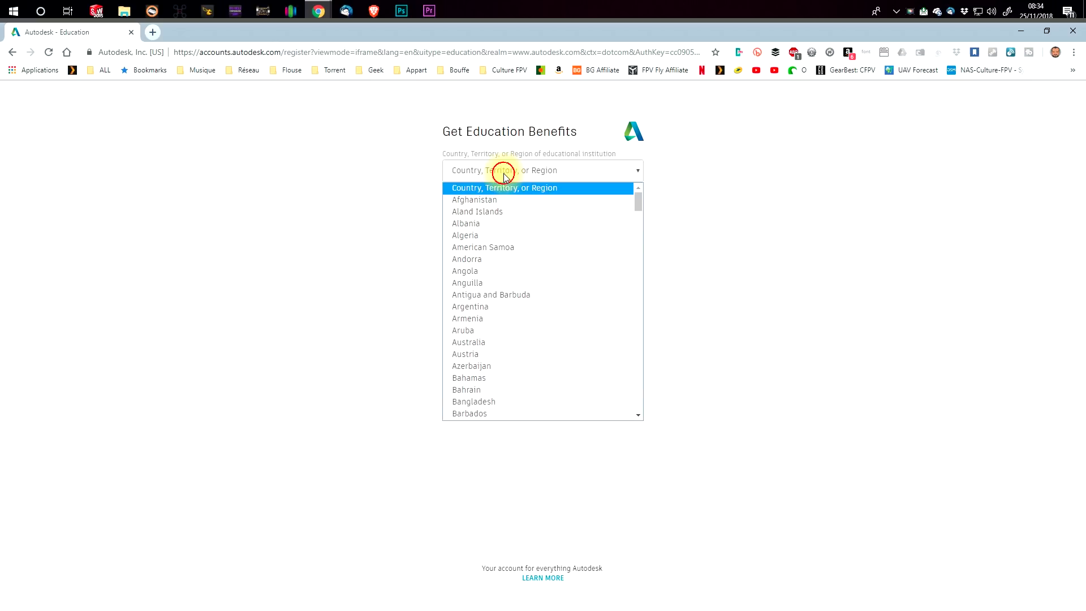
key(f)
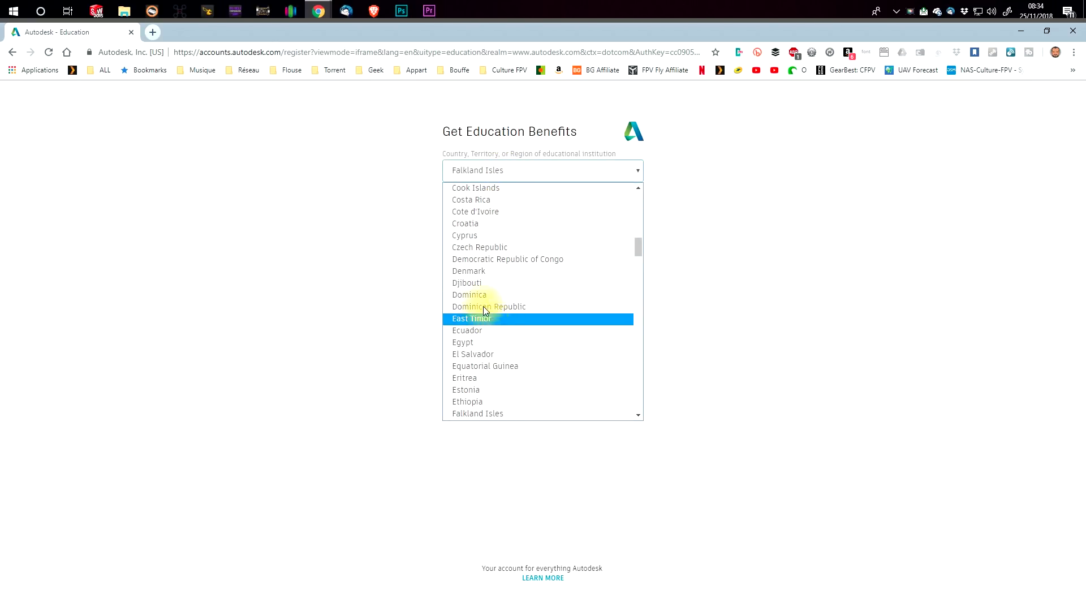
scroll(494, 376, down, 1)
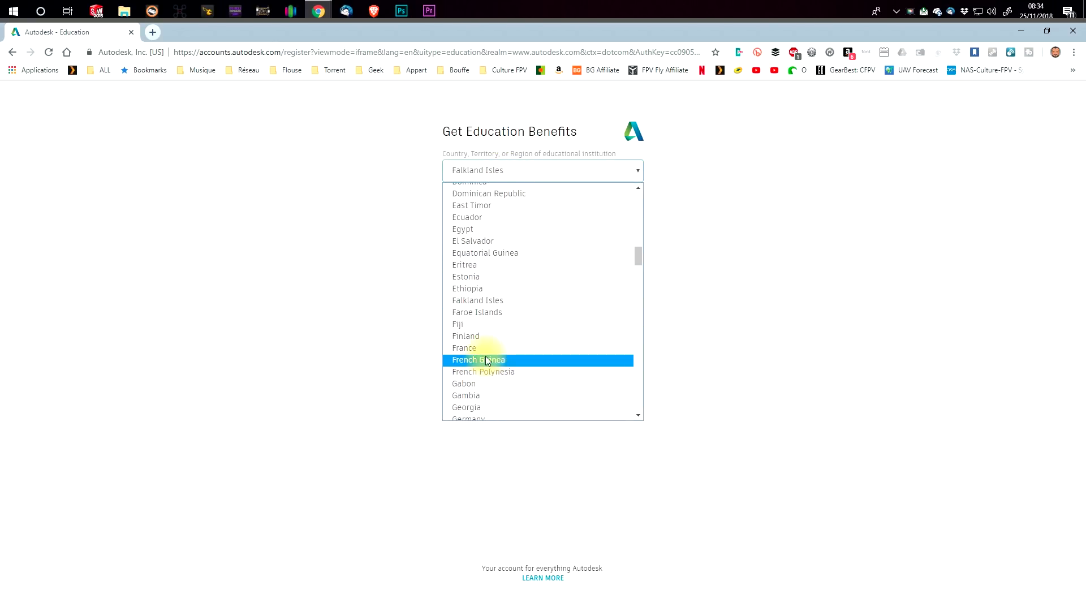
click(487, 349)
Choose Student as the educational role, set the date of birth, and continue.
click(489, 215)
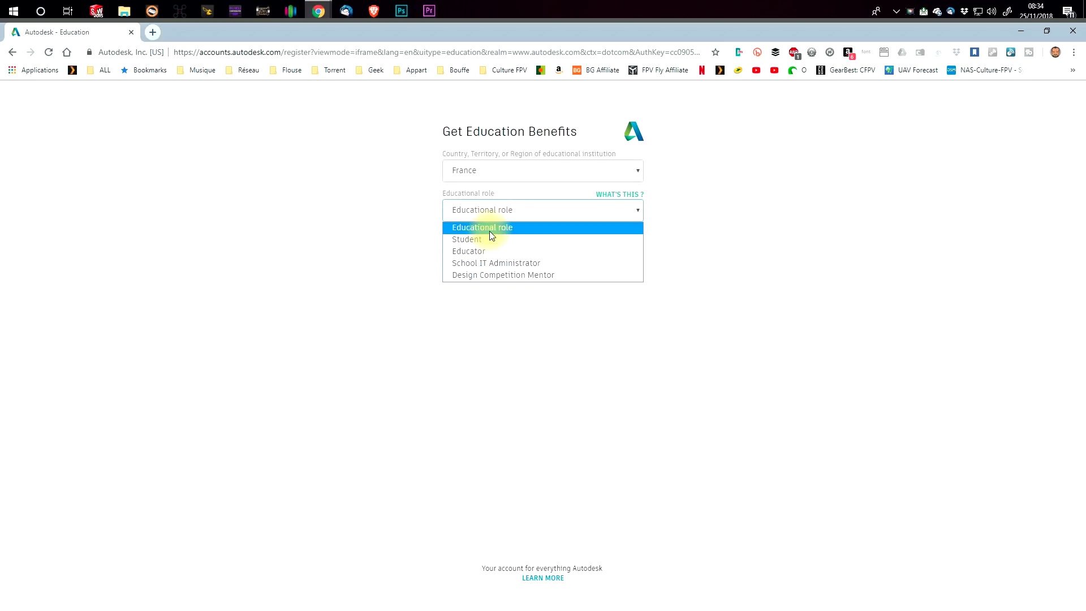
click(485, 241)
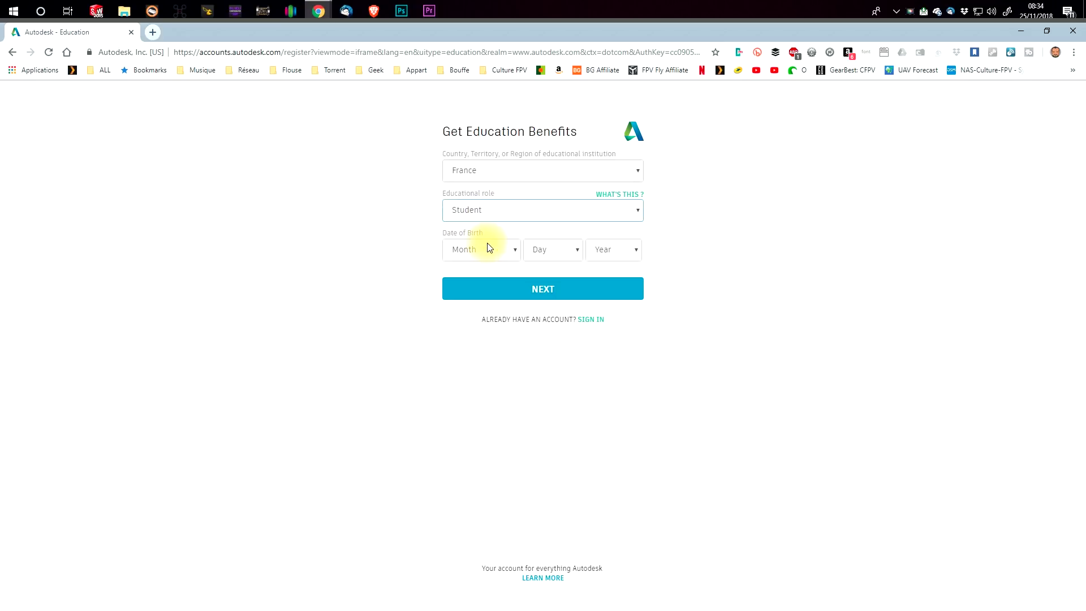
click(492, 258)
click(465, 281)
click(538, 250)
click(536, 281)
click(606, 250)
scroll(611, 368, down, 3)
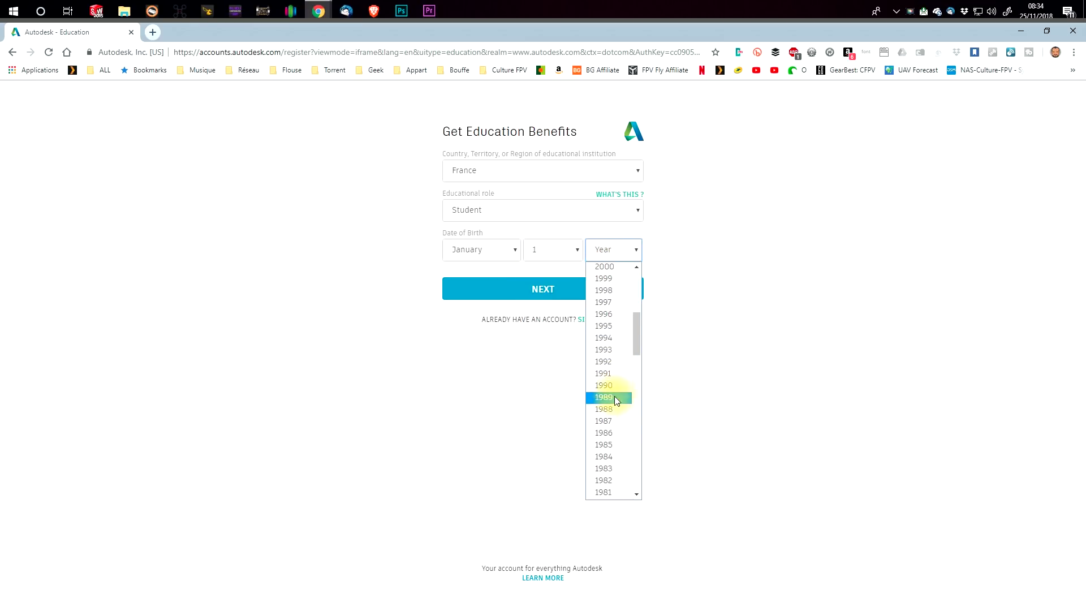
scroll(613, 402, down, 3)
click(613, 426)
click(538, 293)
Fill in the first name, e-mail address and password on the account form.
click(491, 171)
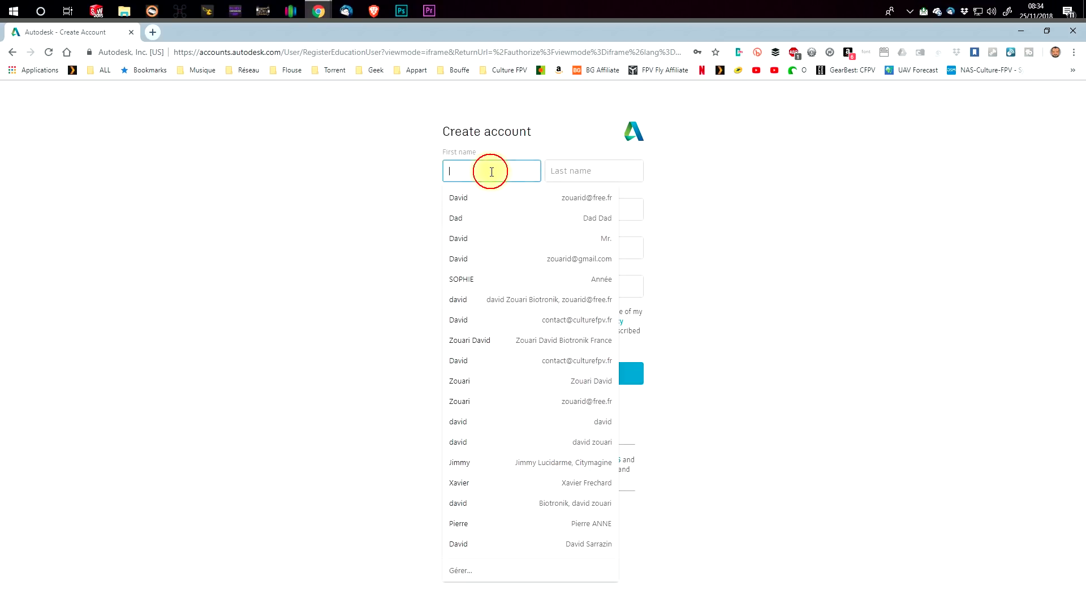
text(CulturV)
key(Tab)
text(co)
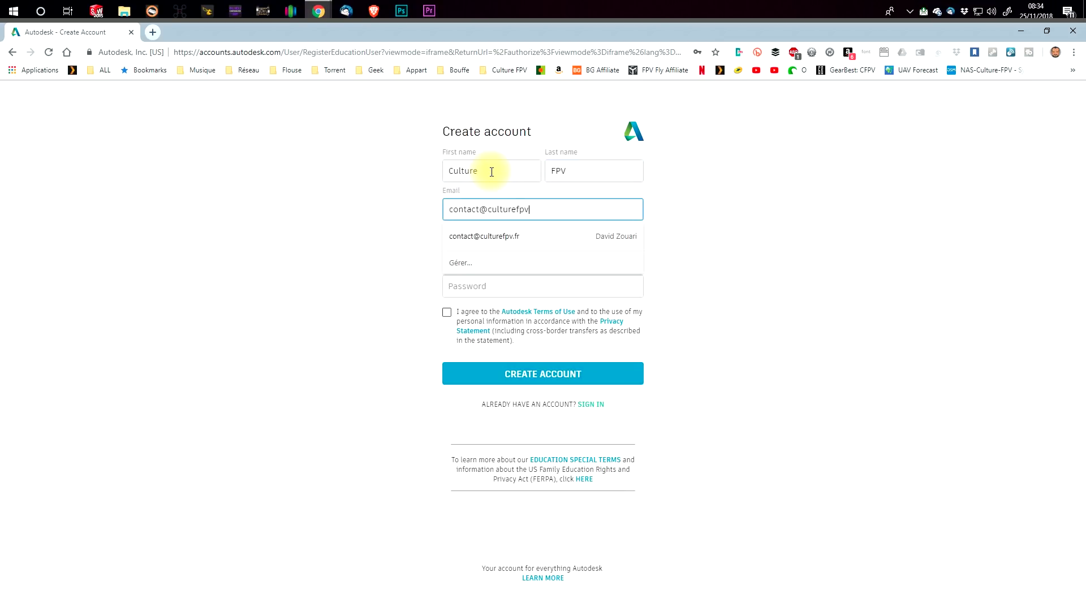
click(479, 253)
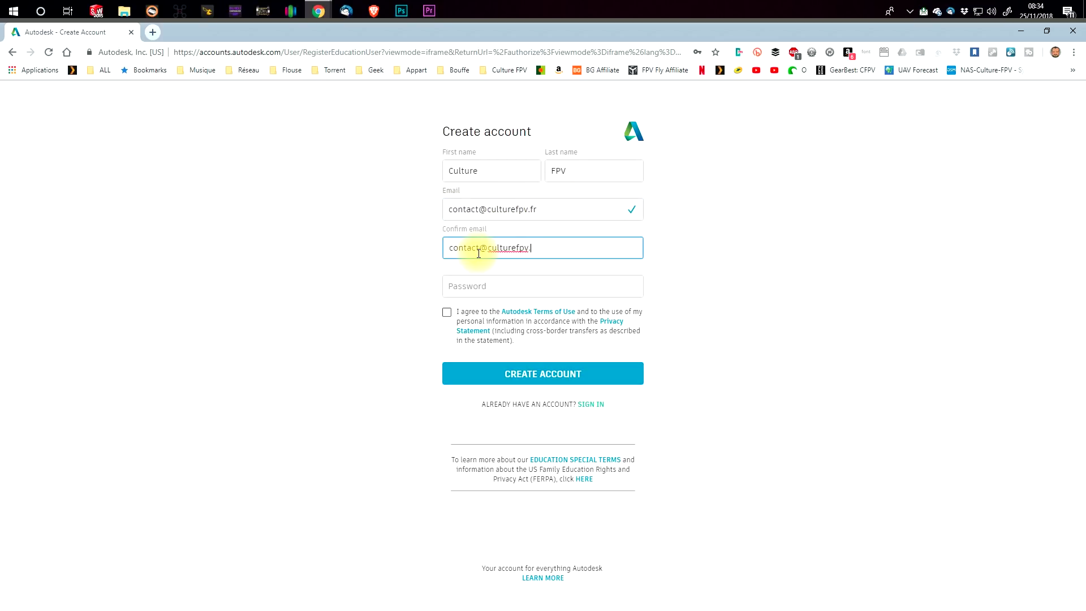
text(fr)
key(Tab)
text(••)
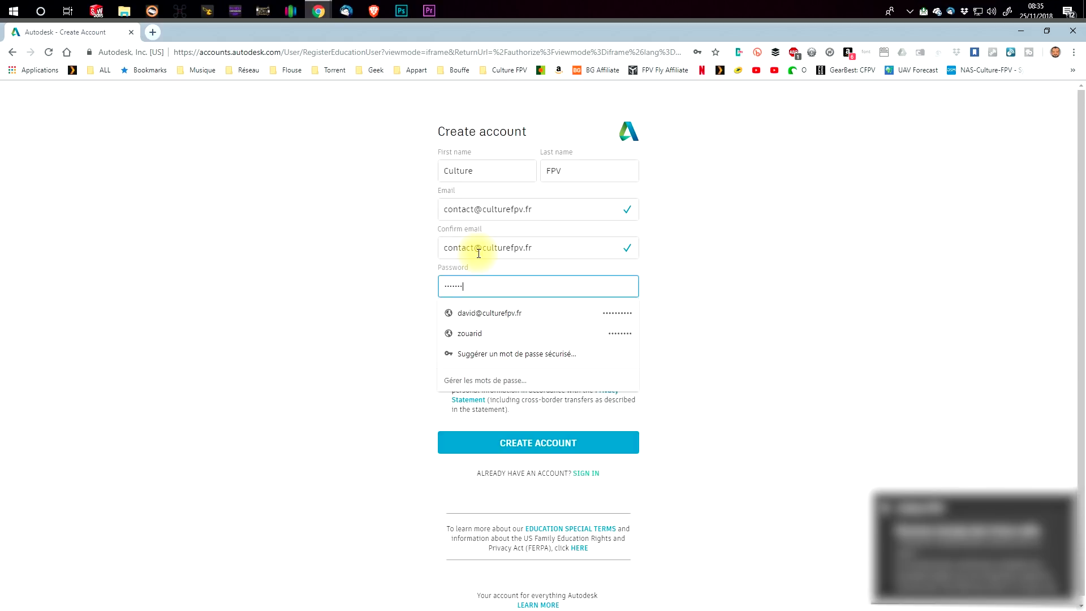
text(•••)
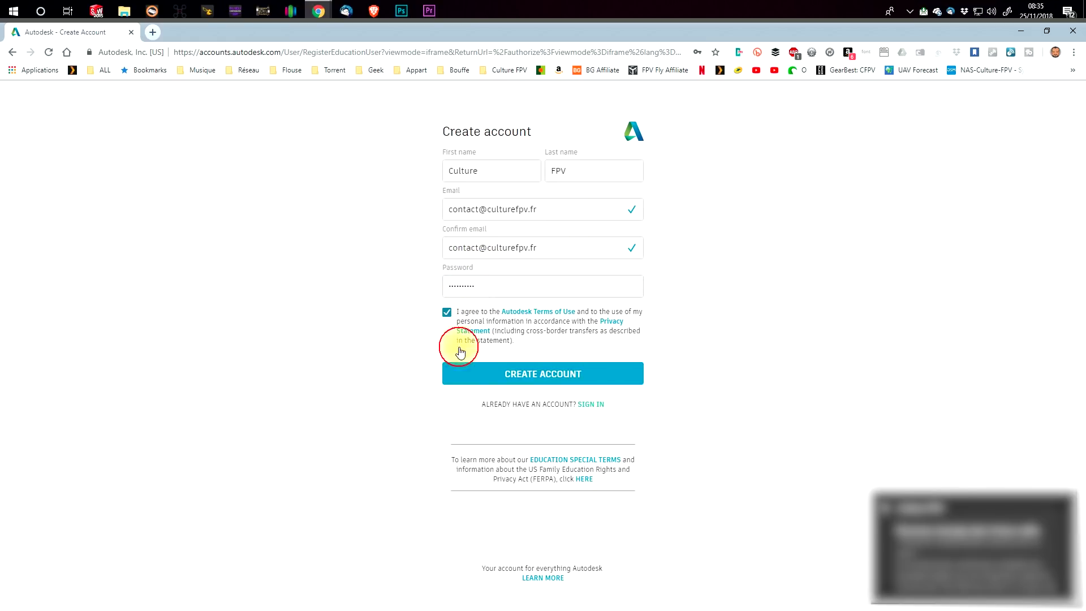
Submit the new account, save the password, and verify the e-mail from the mail program.
click(540, 374)
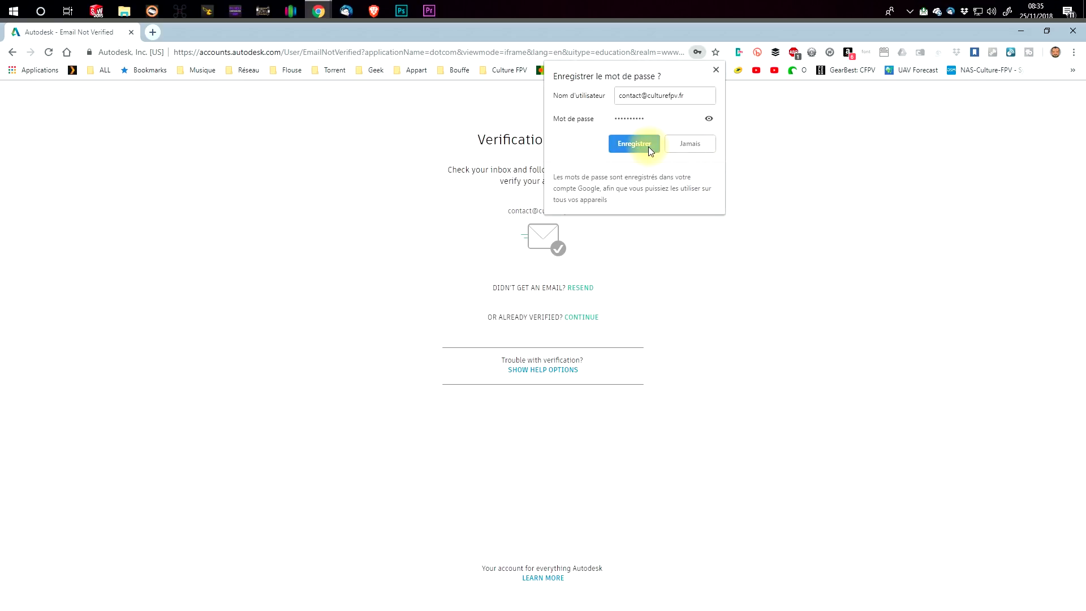
click(650, 150)
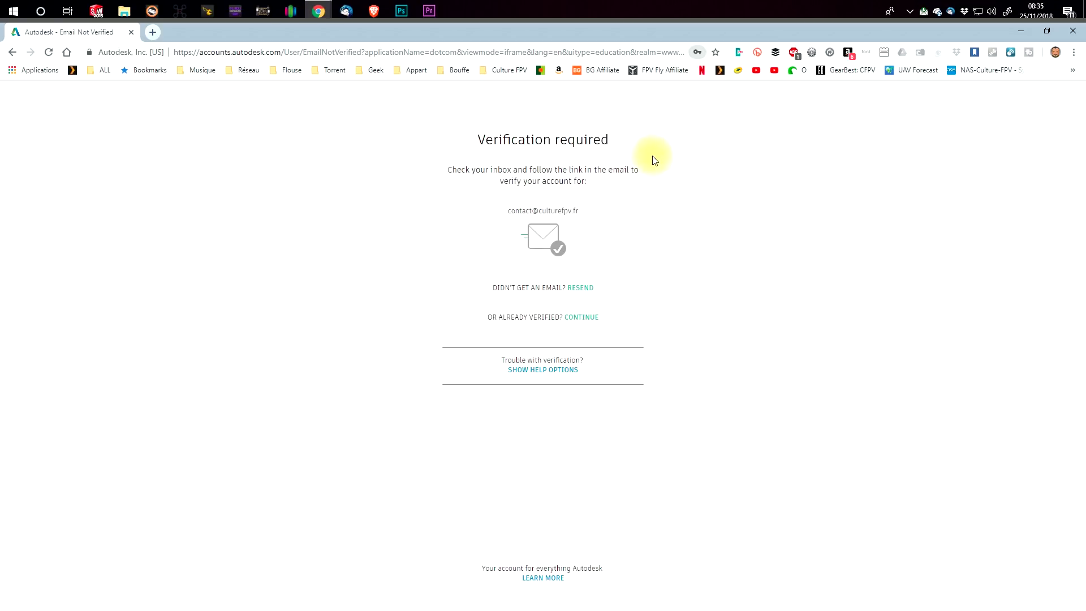
click(346, 13)
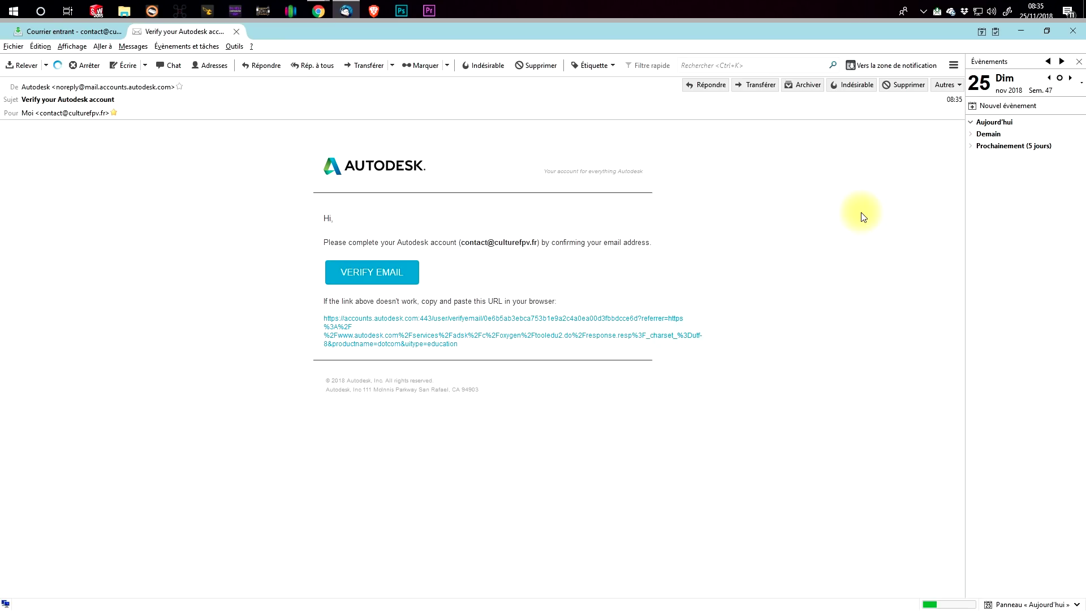
click(369, 273)
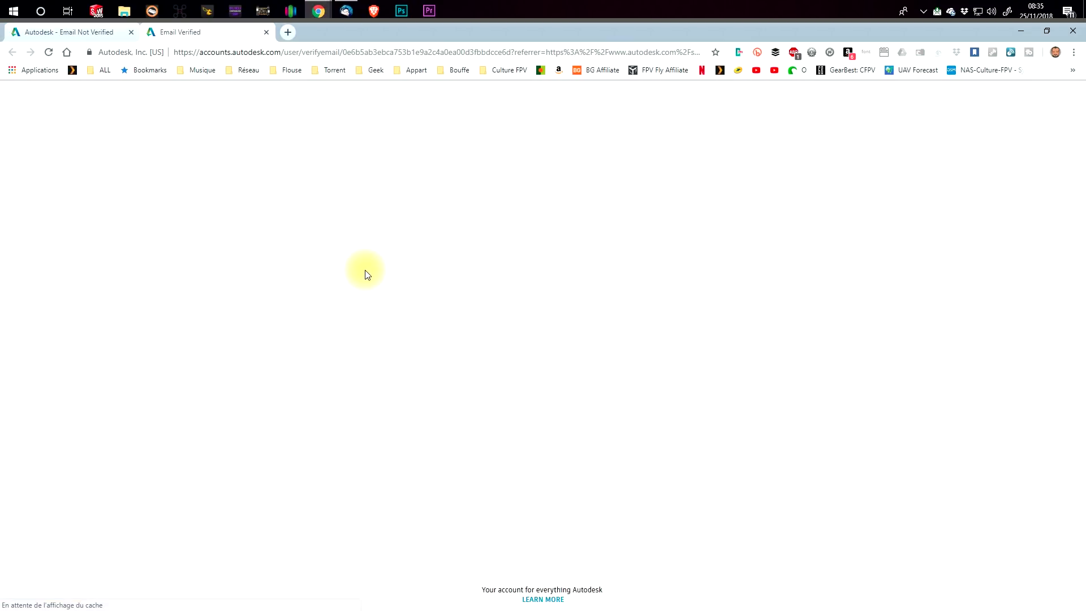
Continue past verification and choose Académie Charpentier Paris as the institution.
click(556, 438)
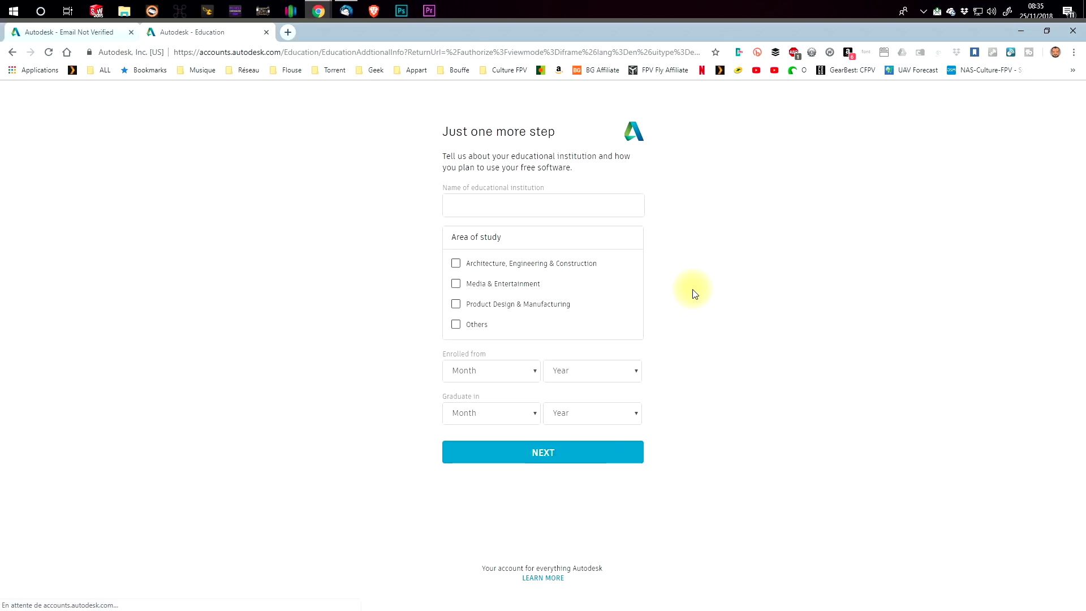
click(499, 207)
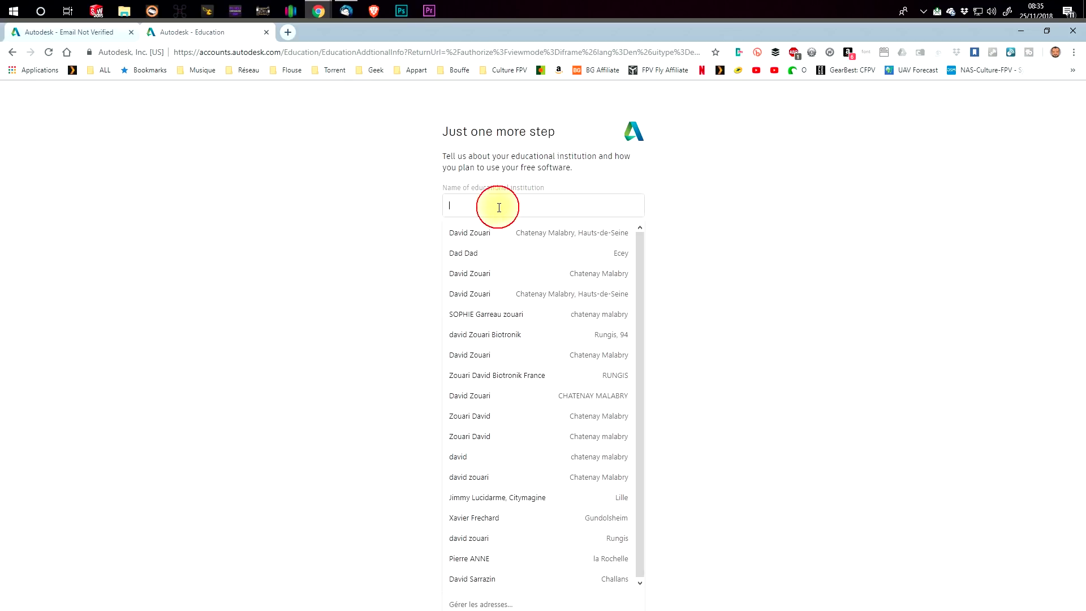
text(par)
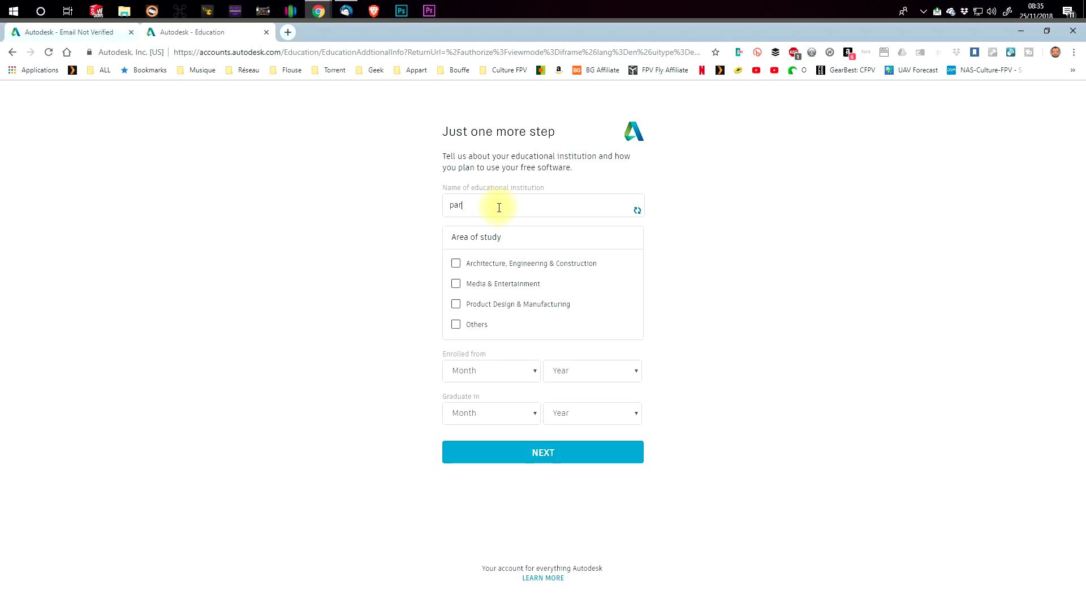
click(492, 235)
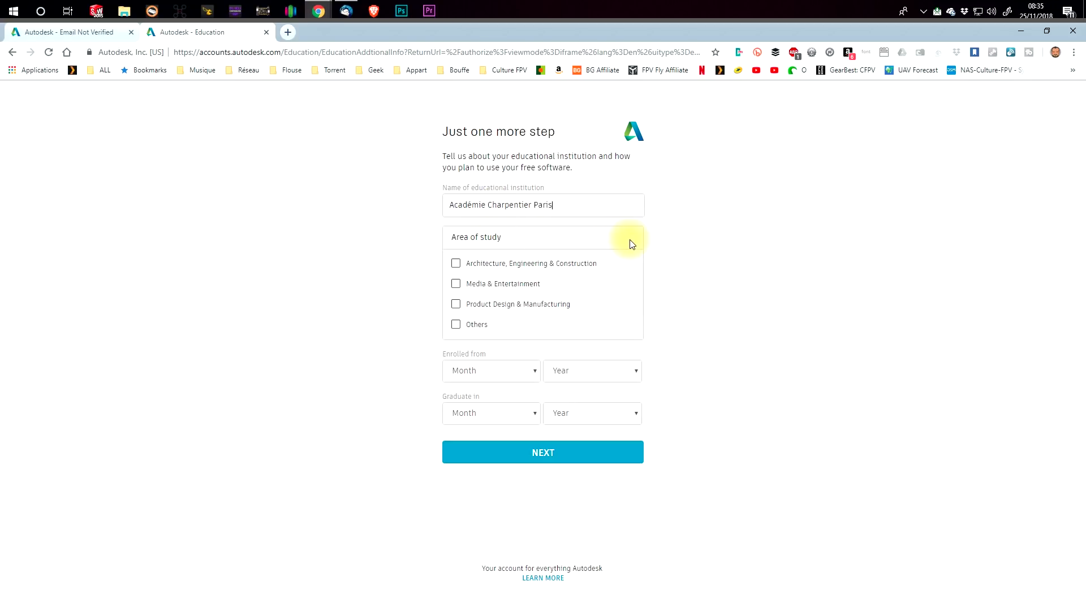
Set enrolment to January 2012 and graduation to January 2024.
click(473, 376)
click(465, 394)
click(585, 374)
click(572, 398)
click(487, 414)
click(473, 443)
click(565, 415)
click(560, 509)
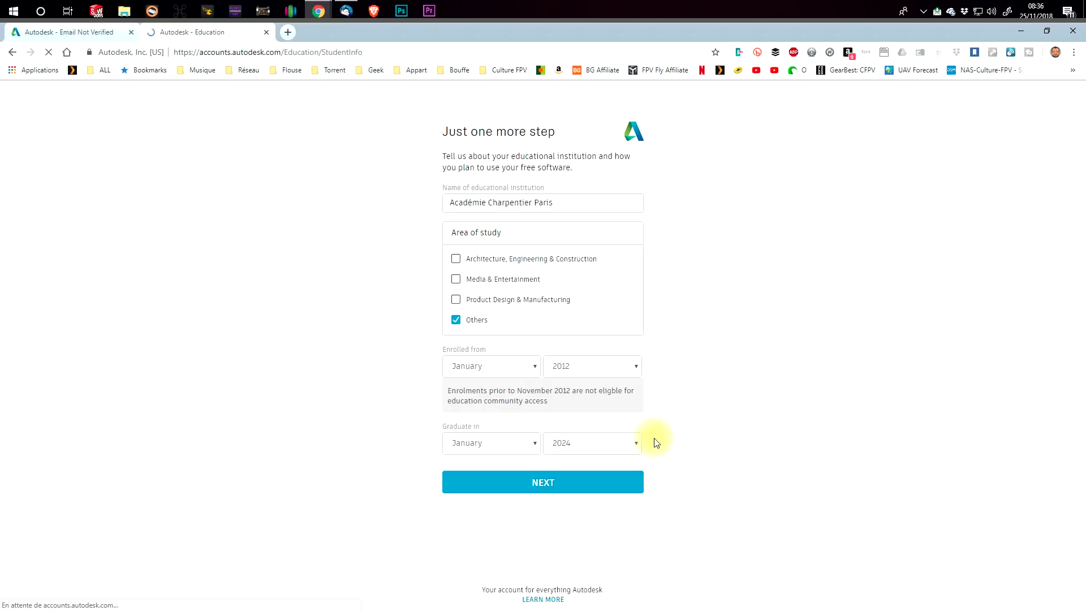
Change the enrolment year to 2015 and submit the education details.
click(588, 366)
click(566, 419)
click(592, 370)
click(568, 435)
click(547, 451)
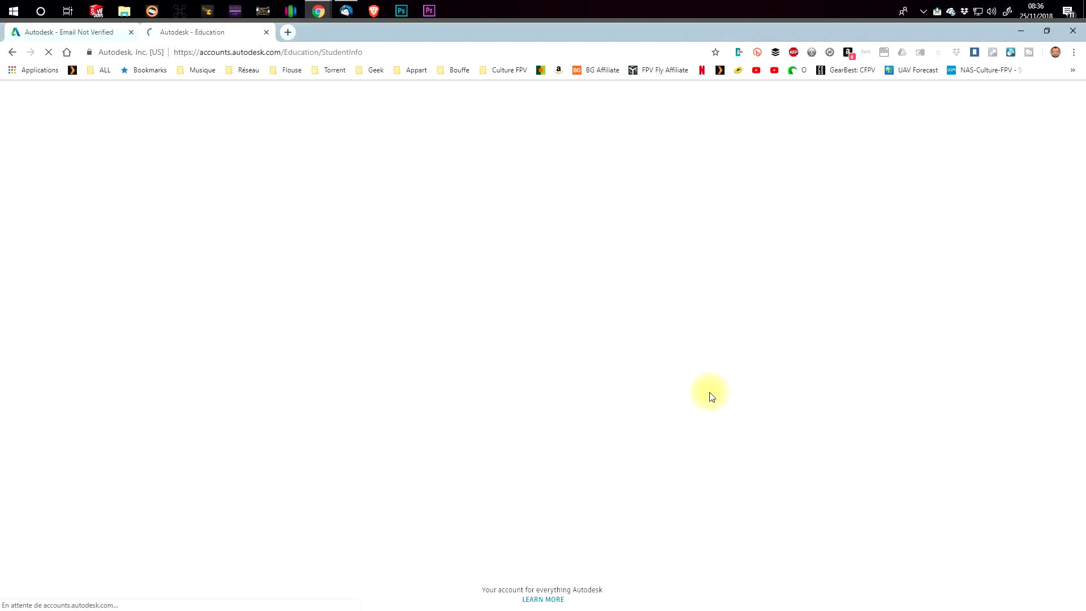
Return to the Fusion 360 page and request student access to Fusion 360.
click(557, 347)
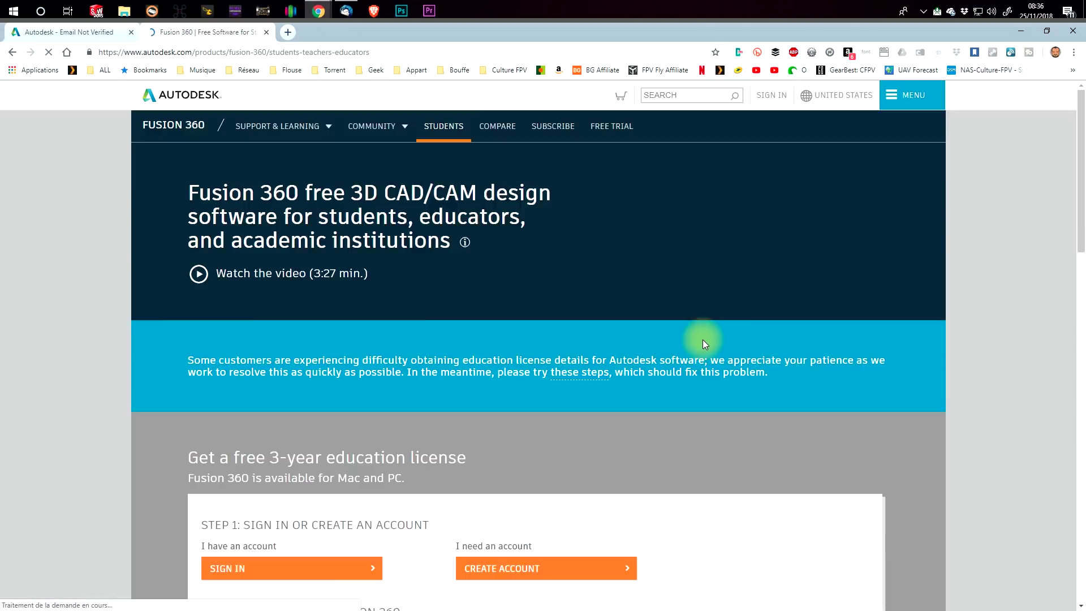
scroll(662, 373, down, 4)
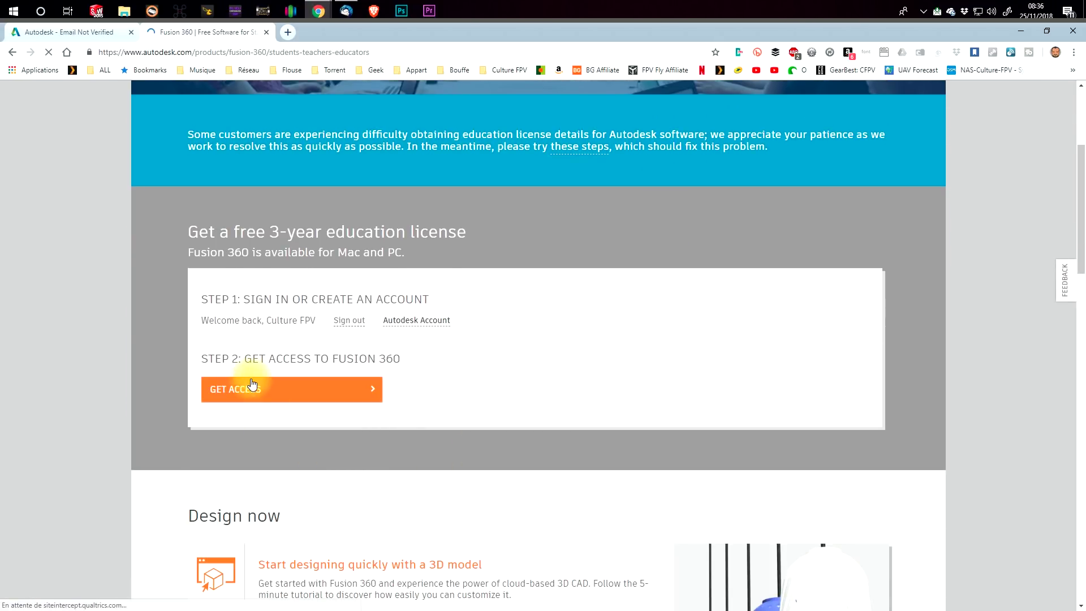
click(251, 393)
scroll(290, 425, down, 4)
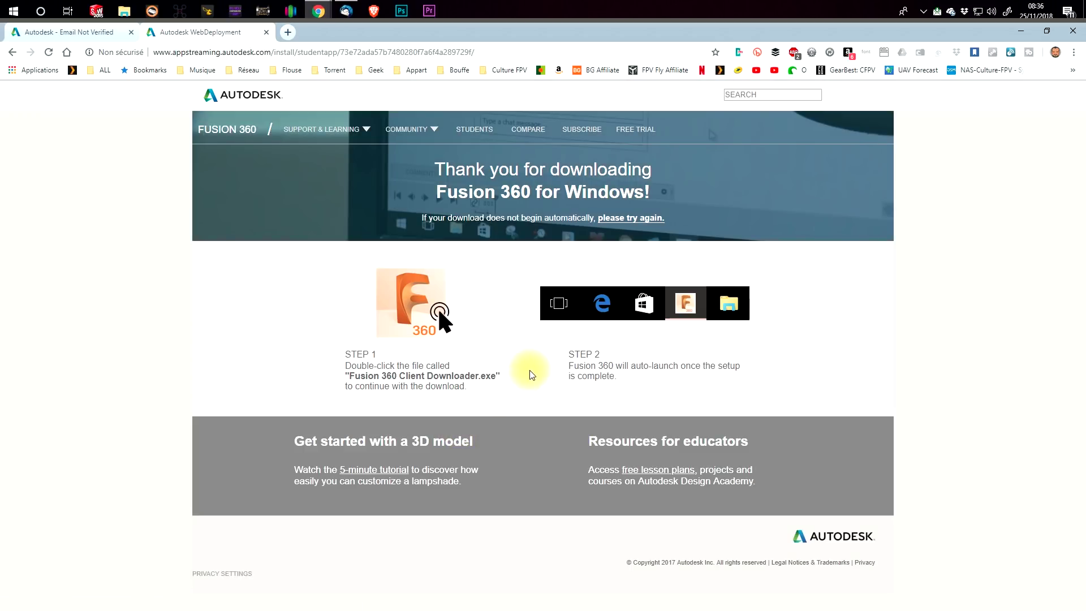
Save the Fusion 360 downloader file and run the installer.
click(666, 499)
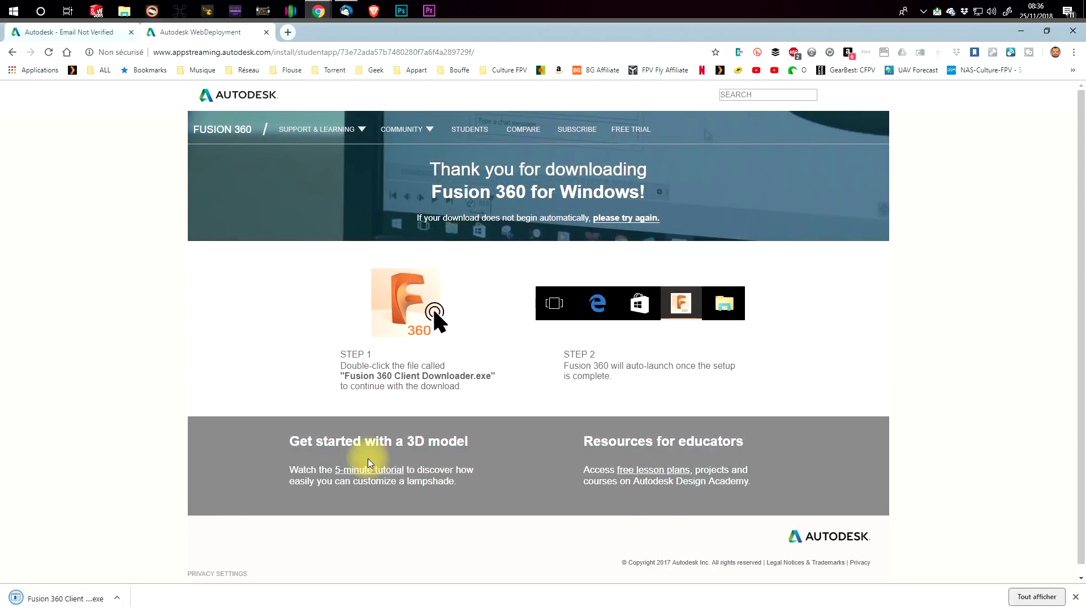
click(116, 598)
click(127, 529)
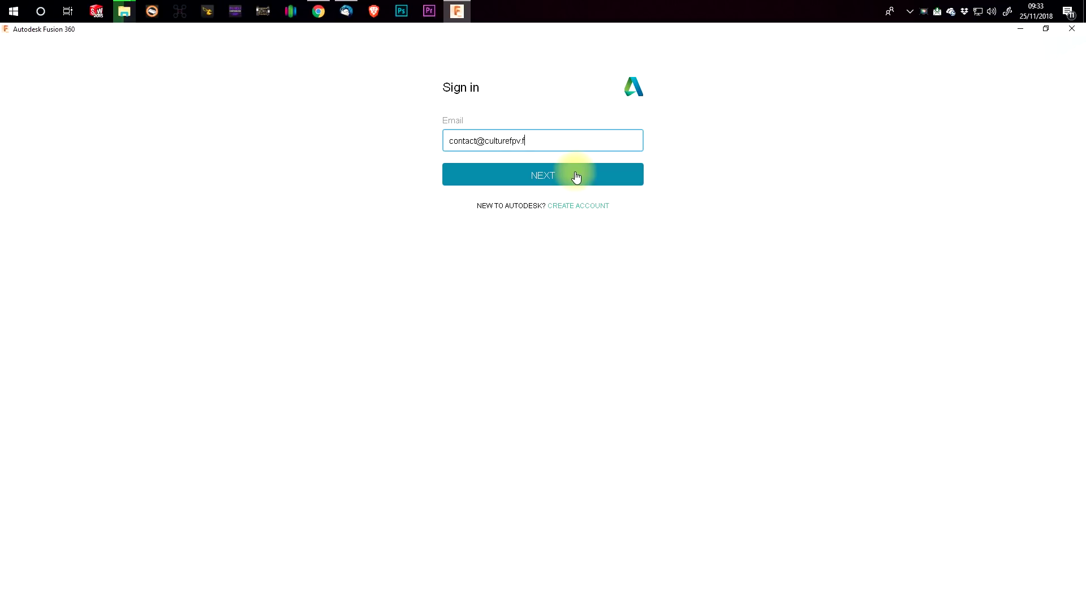
Sign in with the account e-mail and password, and choose France (+33) for the phone.
click(578, 178)
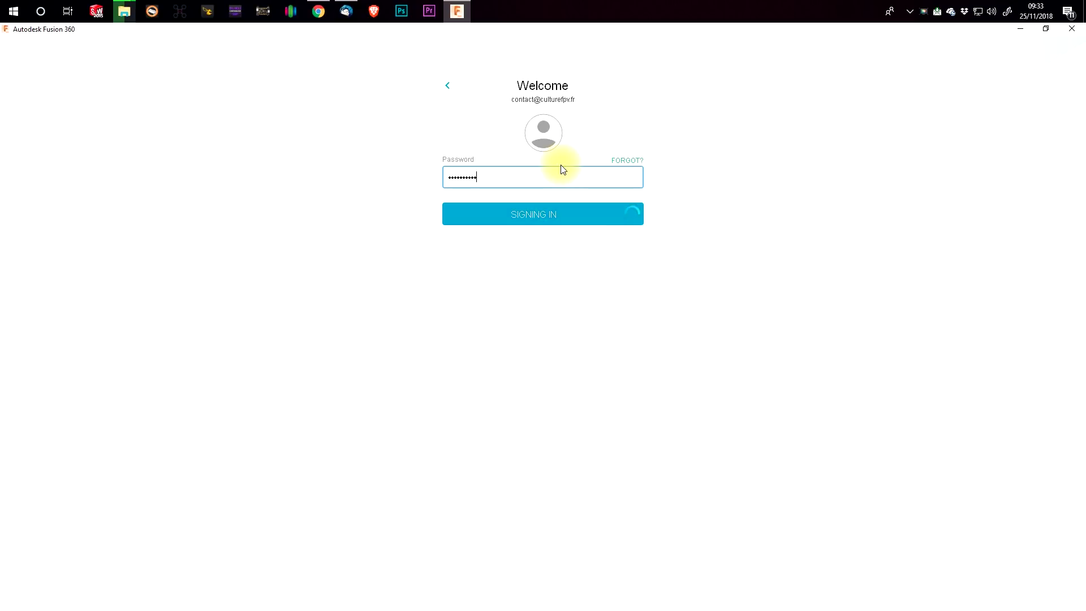
click(550, 298)
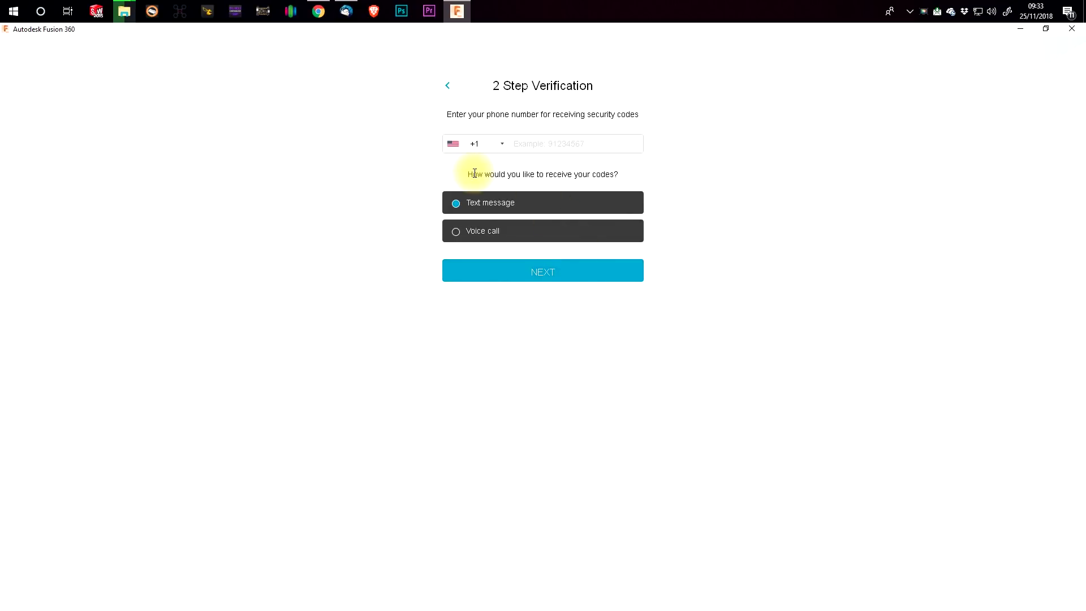
click(469, 145)
scroll(464, 215, down, 5)
scroll(485, 223, down, 1)
click(492, 235)
Enter the phone number and submit the six-digit SMS security code.
click(550, 145)
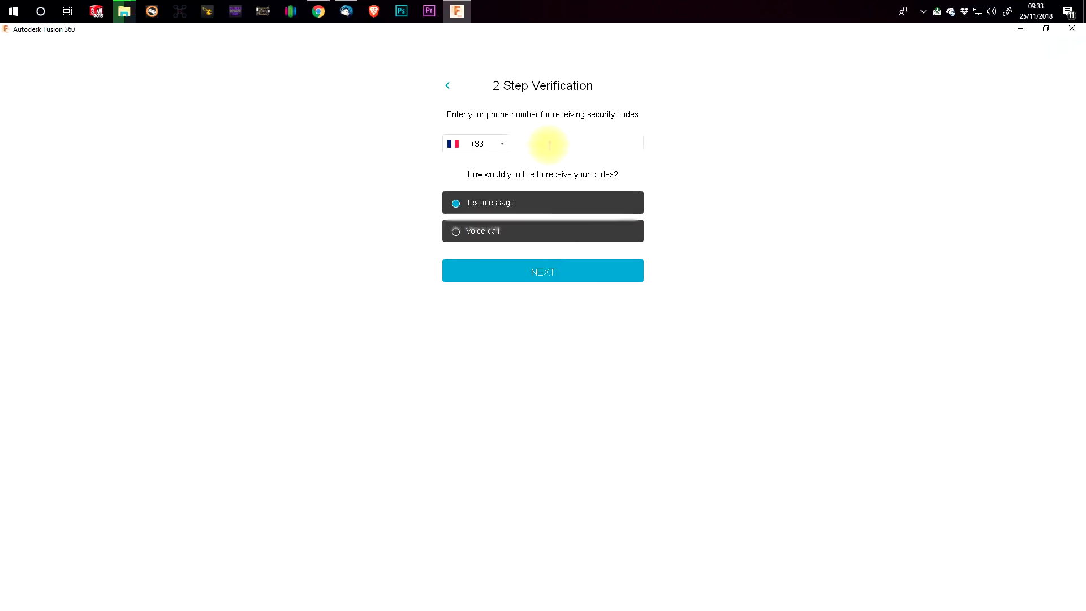
click(558, 269)
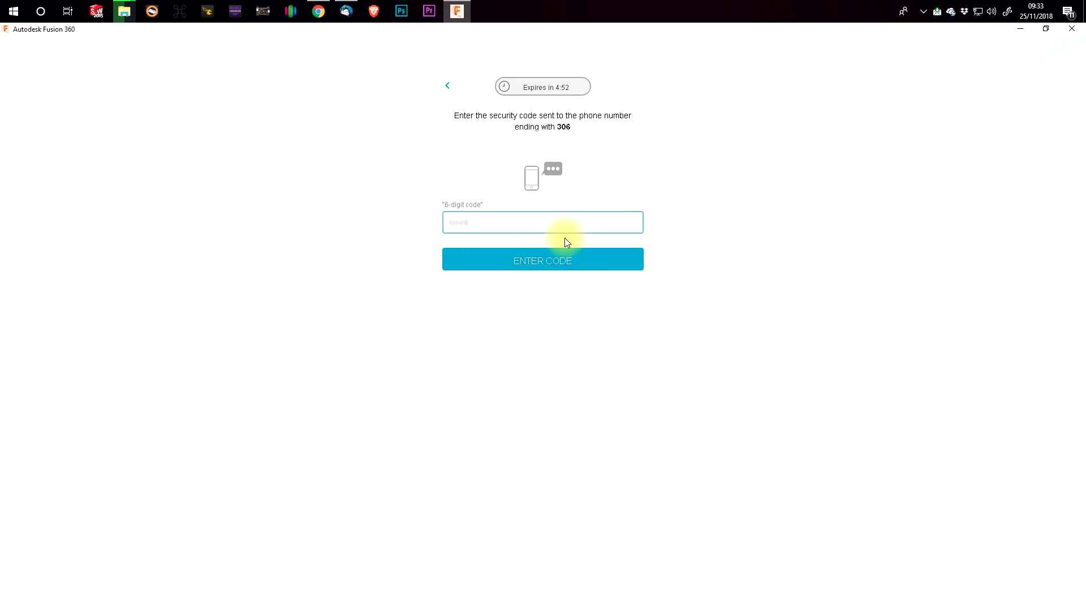
click(559, 267)
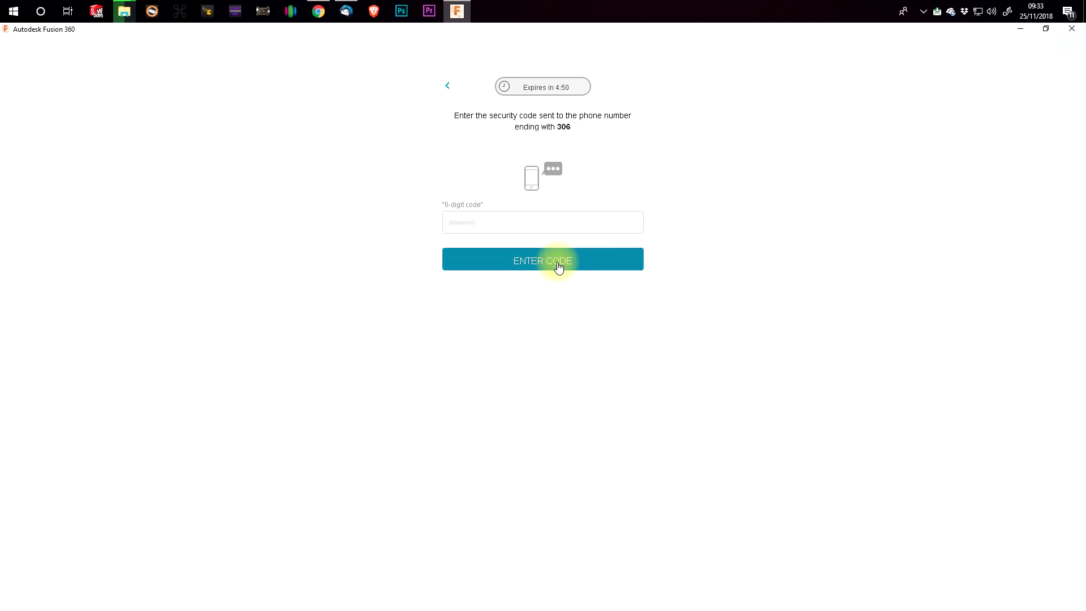
click(524, 265)
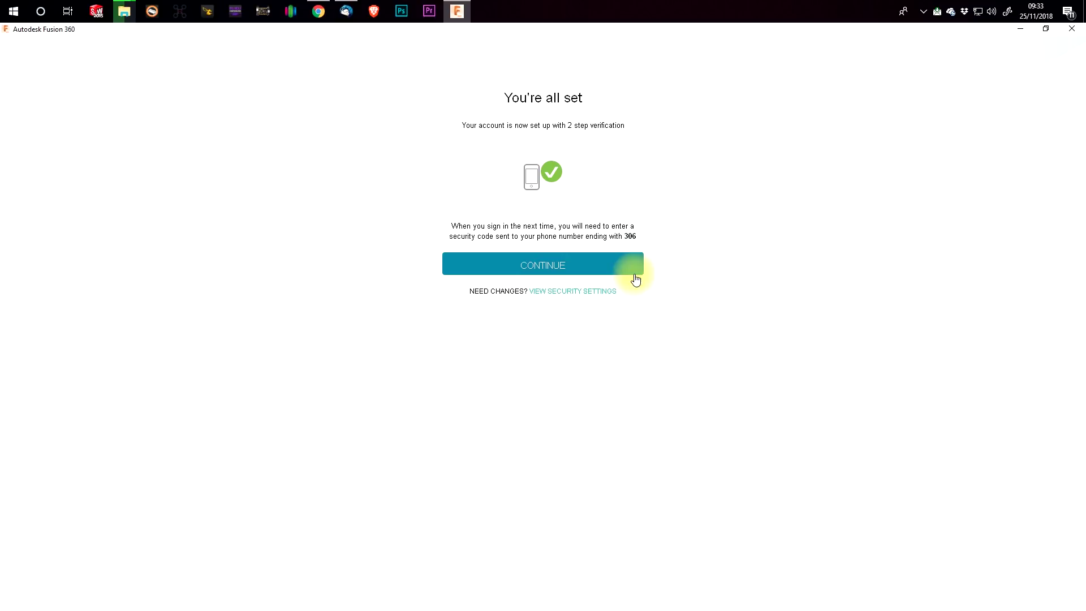
Continue past the verification confirmation and the experience-improvement prompt.
click(543, 264)
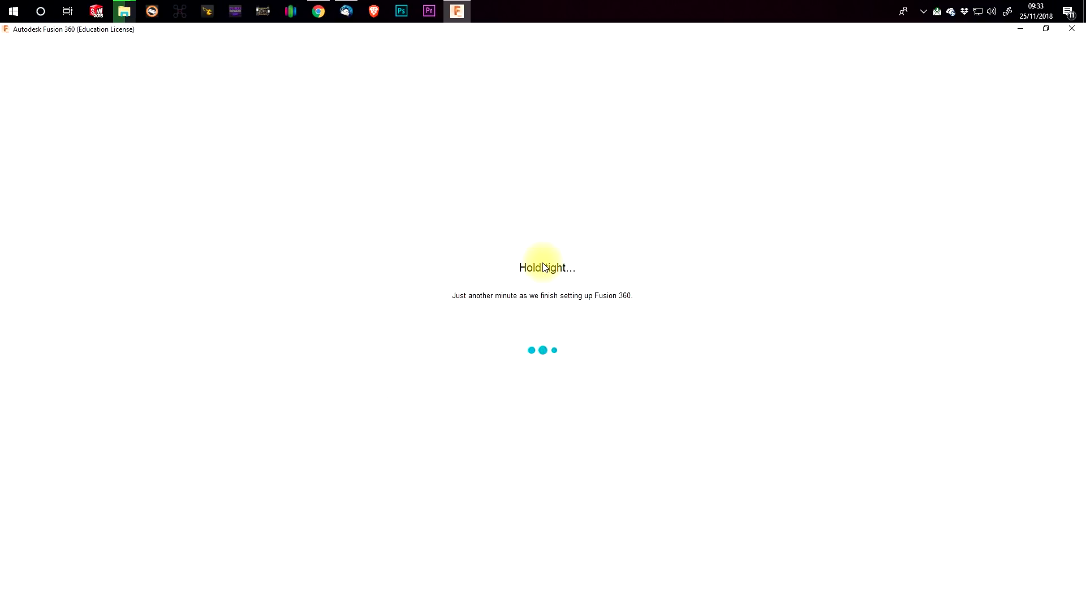
click(728, 437)
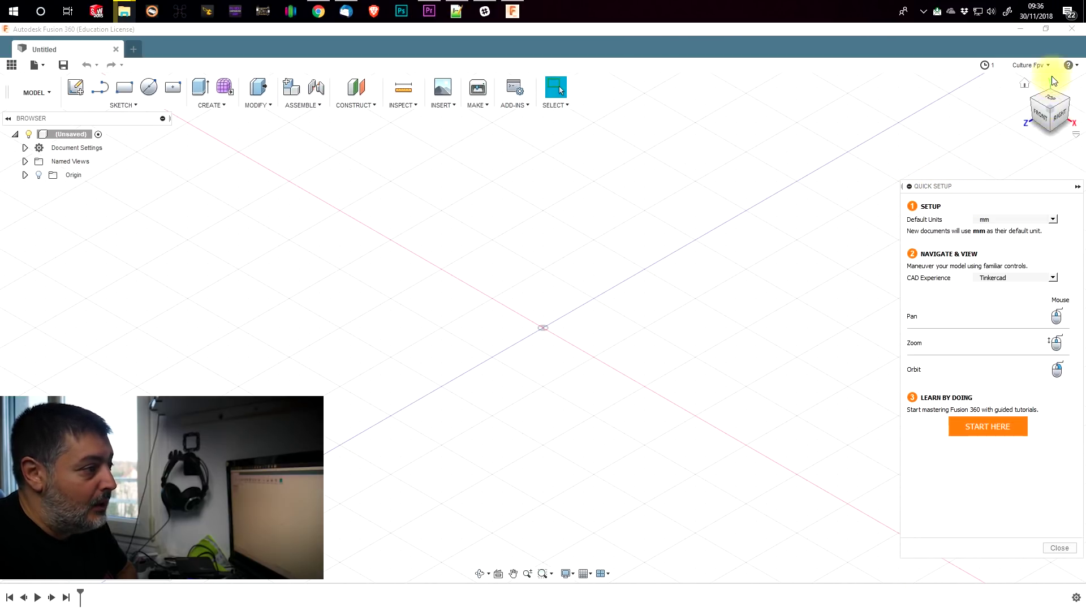
click(1068, 64)
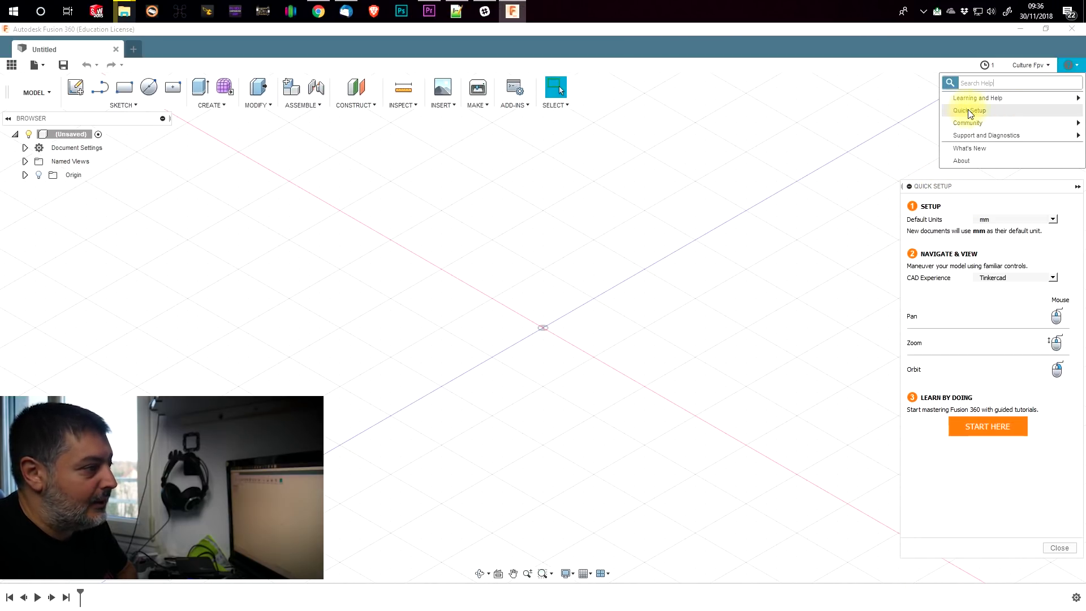
click(1053, 220)
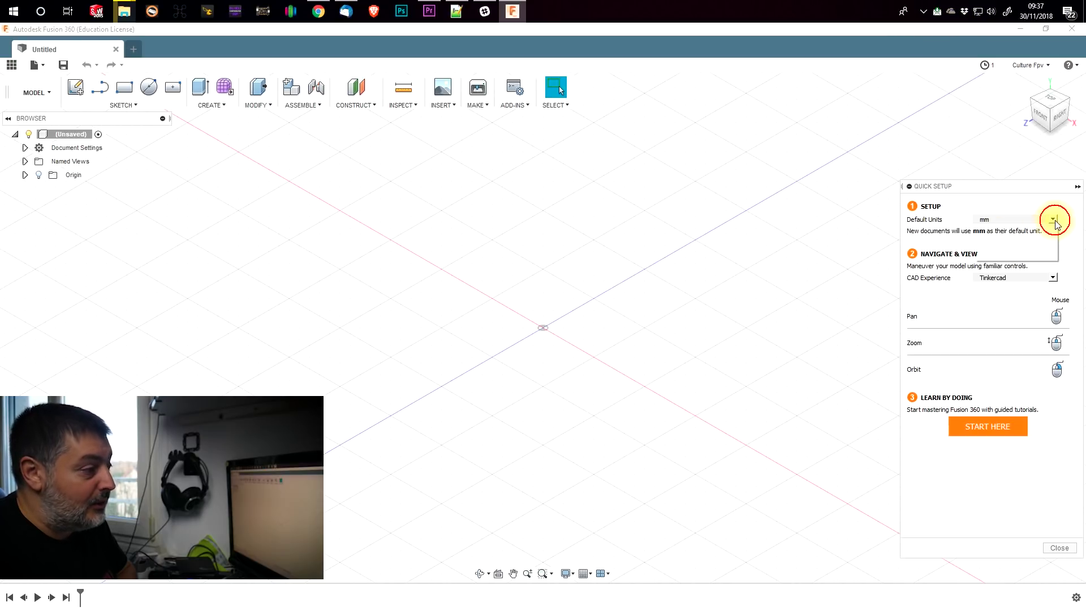
click(1021, 191)
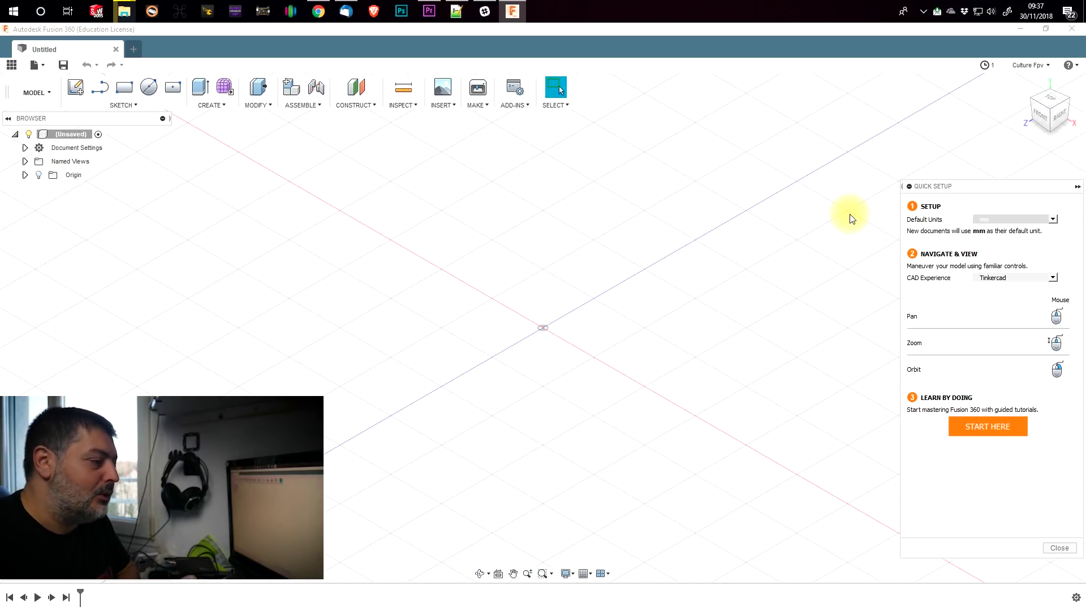
Collapse the Quick Setup panel and orbit the grid to several angles.
click(1075, 188)
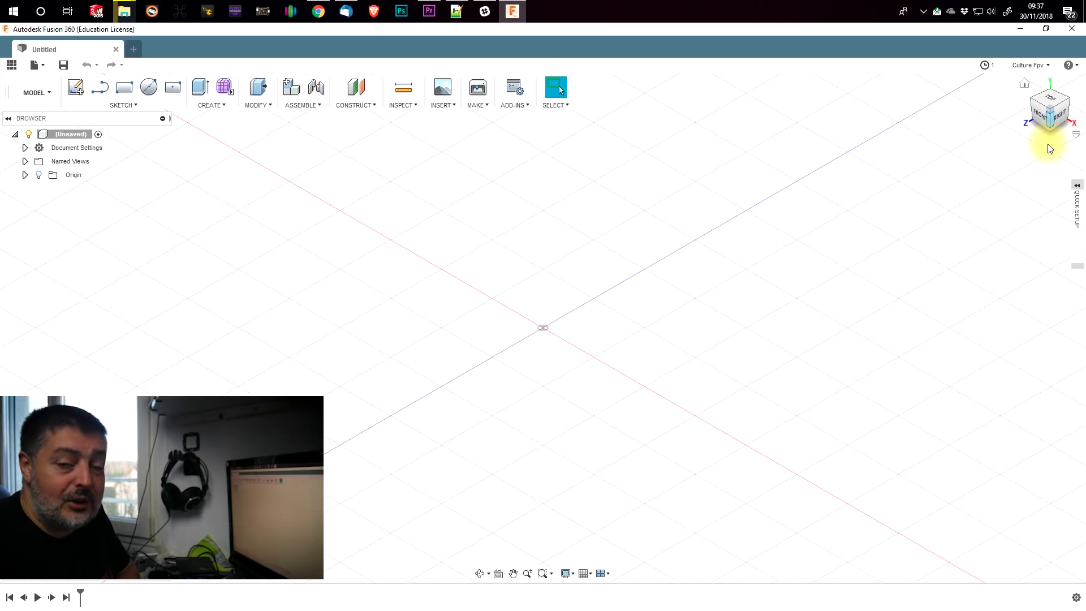
drag(1041, 119, 1055, 98)
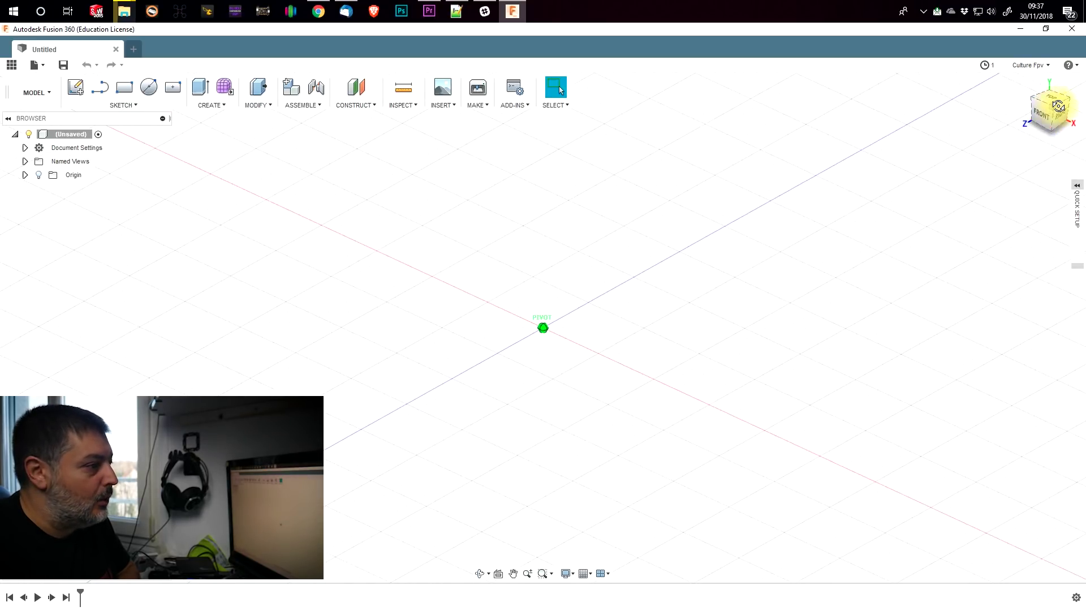
mouse_move(756, 235)
shift+middle_down()
mouse_move(504, 339)
mouse_move(535, 355)
shift+middle_up()
mouse_move(540, 342)
mouse_down()
mouse_move(582, 313)
mouse_move(589, 320)
mouse_up()
key(Escape)
mouse_move(1050, 116)
mouse_down()
mouse_move(1012, 102)
mouse_move(969, 116)
mouse_move(968, 102)
mouse_move(1083, 116)
mouse_up()
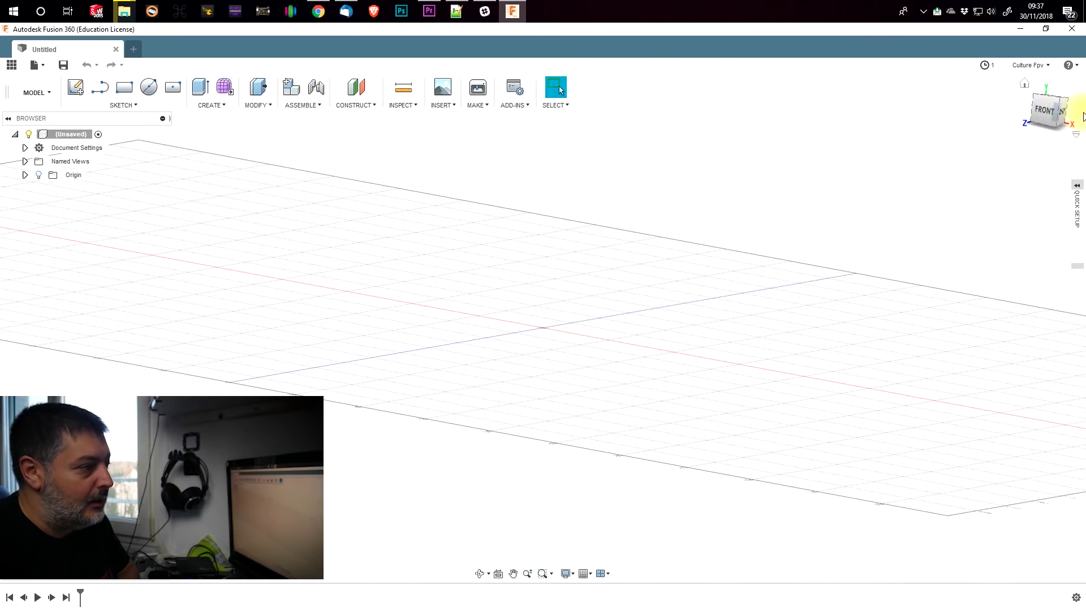
Try the ViewCube's Front, Top and Home views.
click(1043, 113)
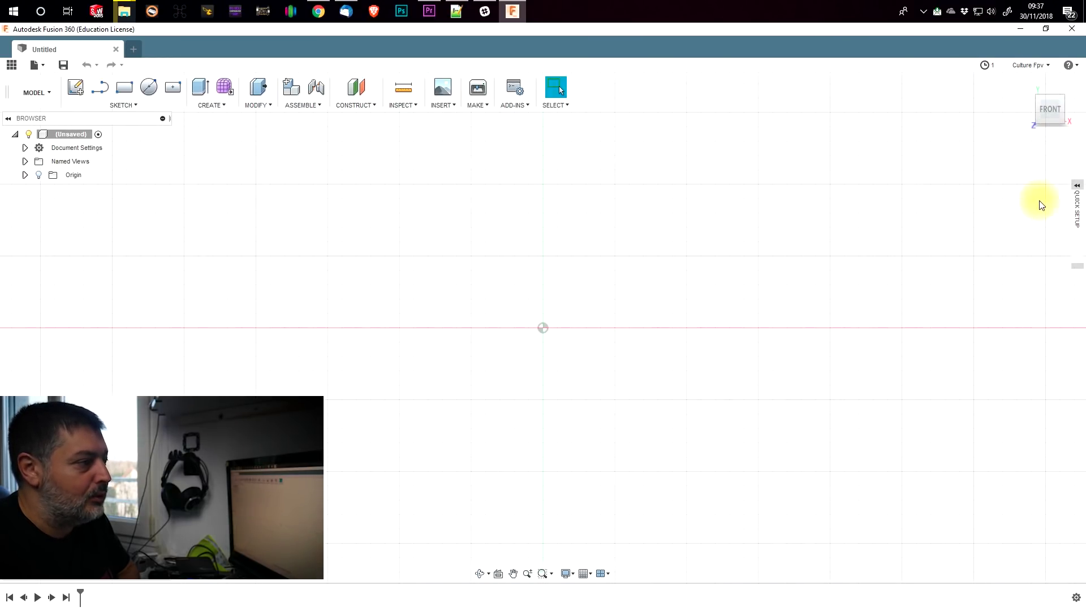
right_click(1047, 111)
click(1056, 108)
drag(1047, 106, 1068, 133)
mouse_move(1051, 110)
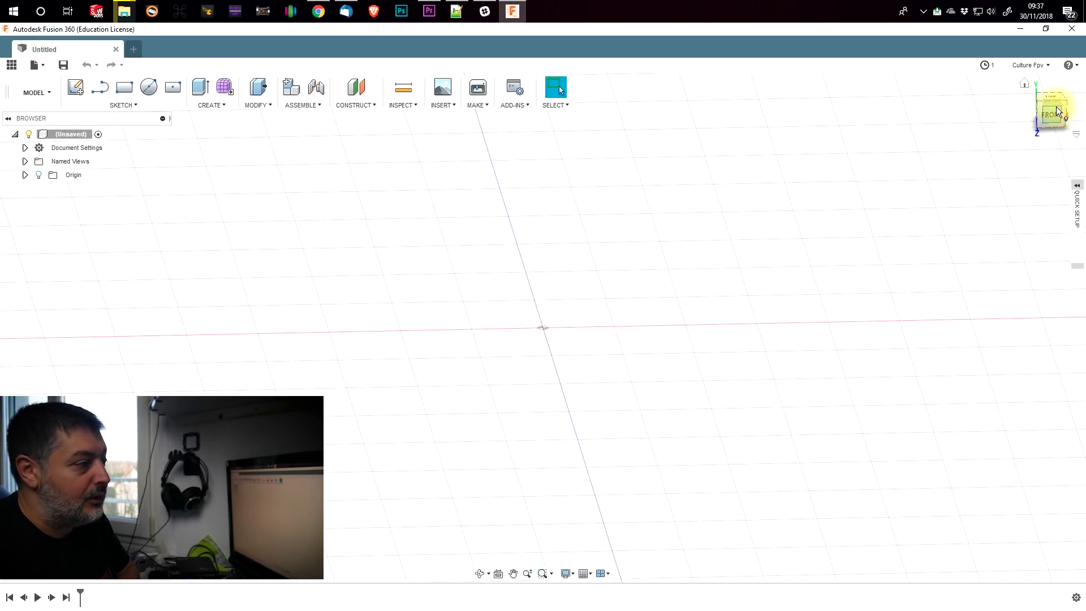
click(1054, 99)
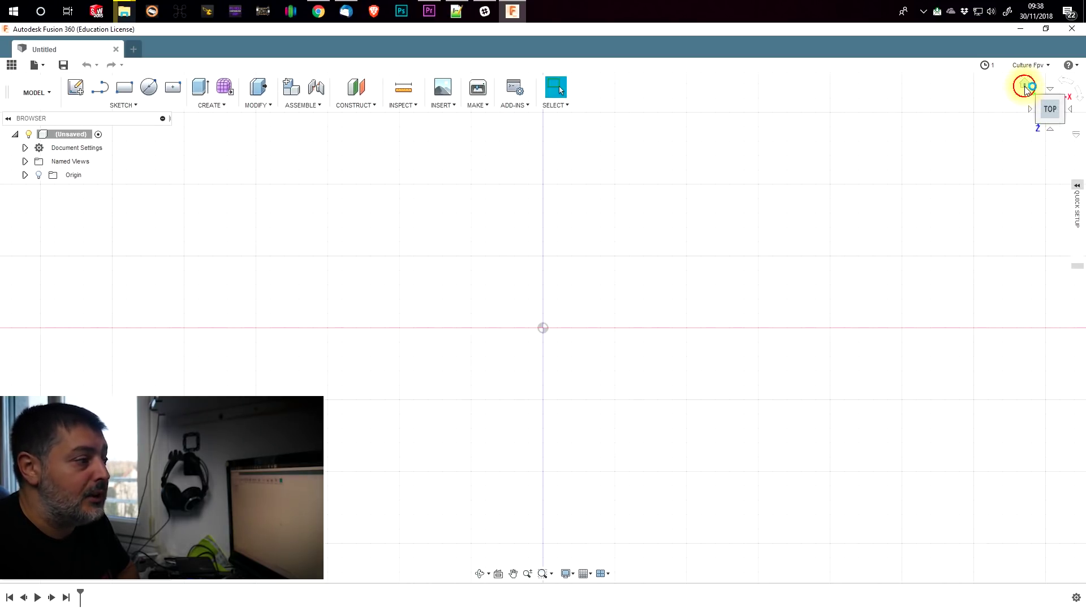
click(1024, 86)
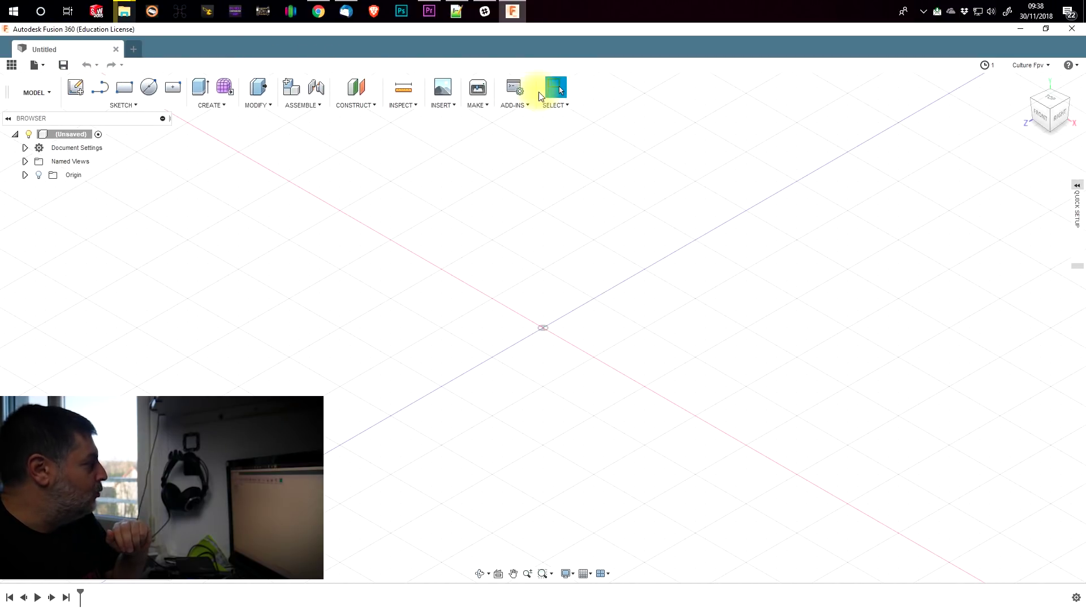
click(49, 92)
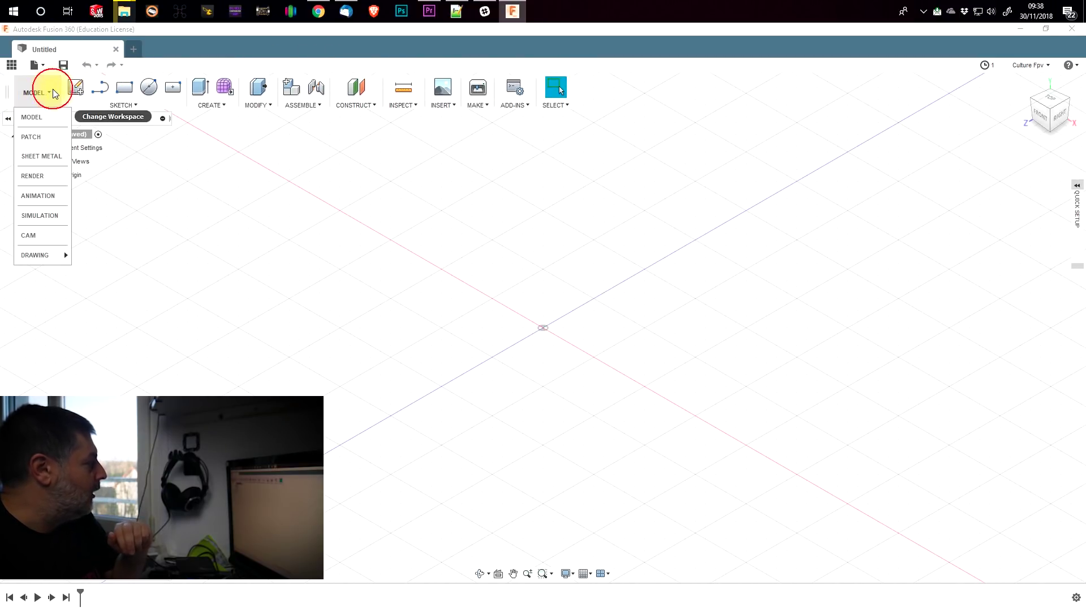
click(51, 121)
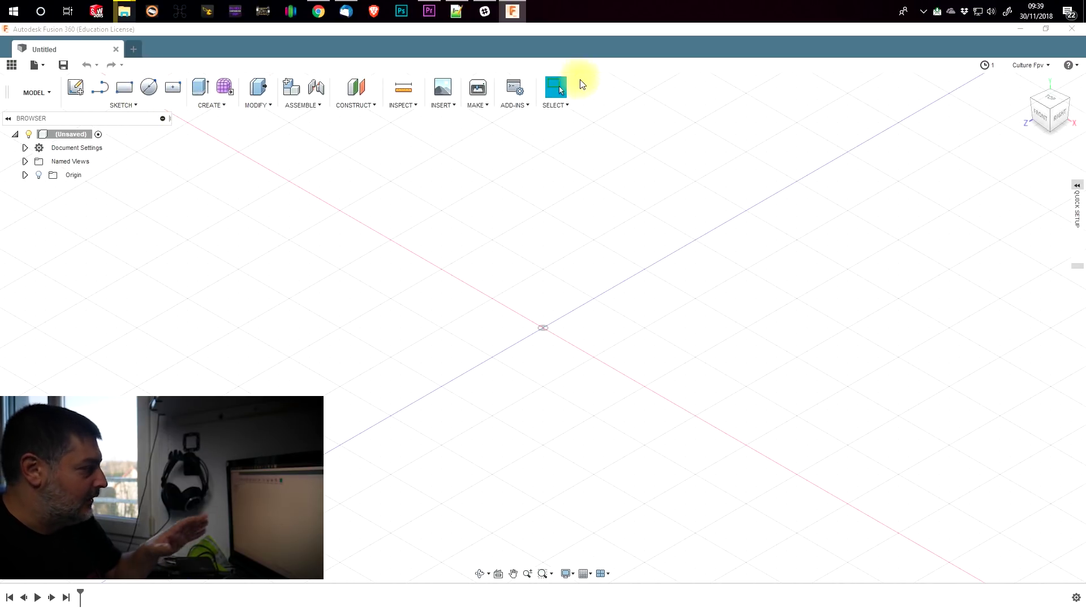
click(271, 107)
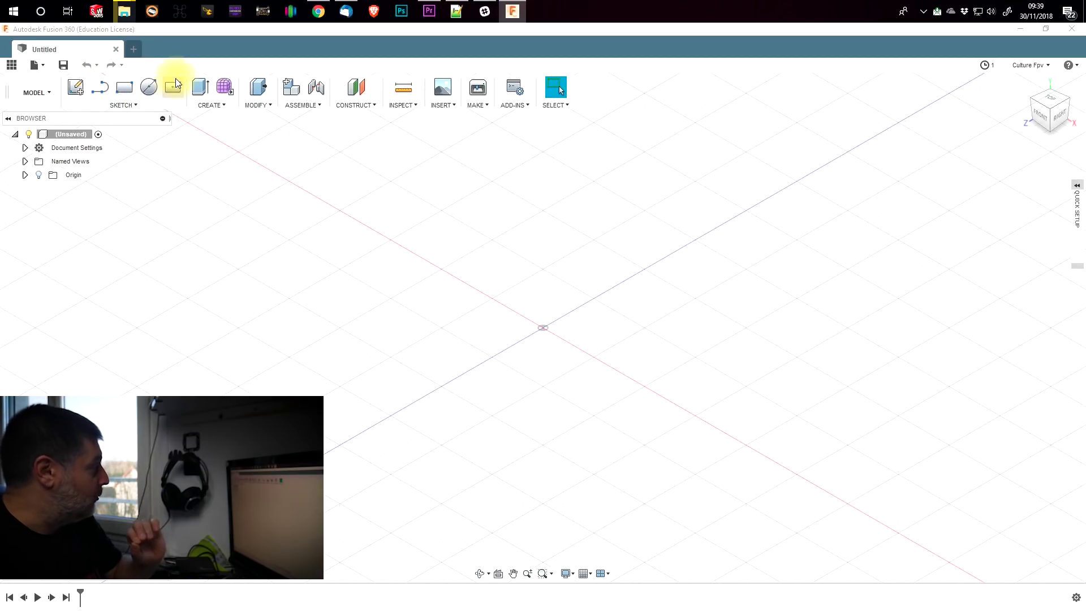
click(135, 105)
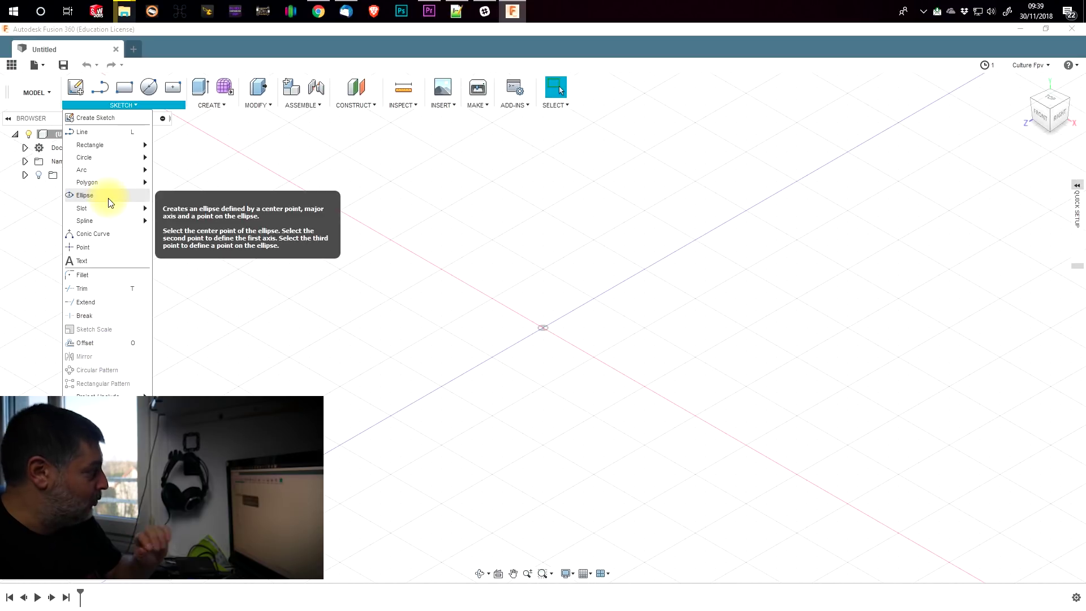
mouse_move(85, 221)
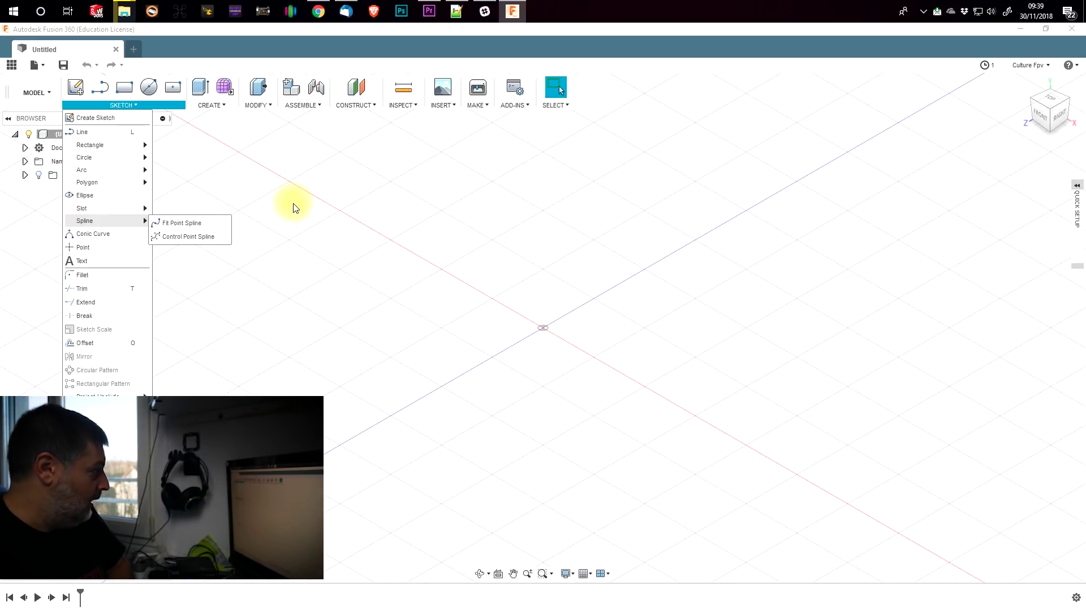
click(294, 208)
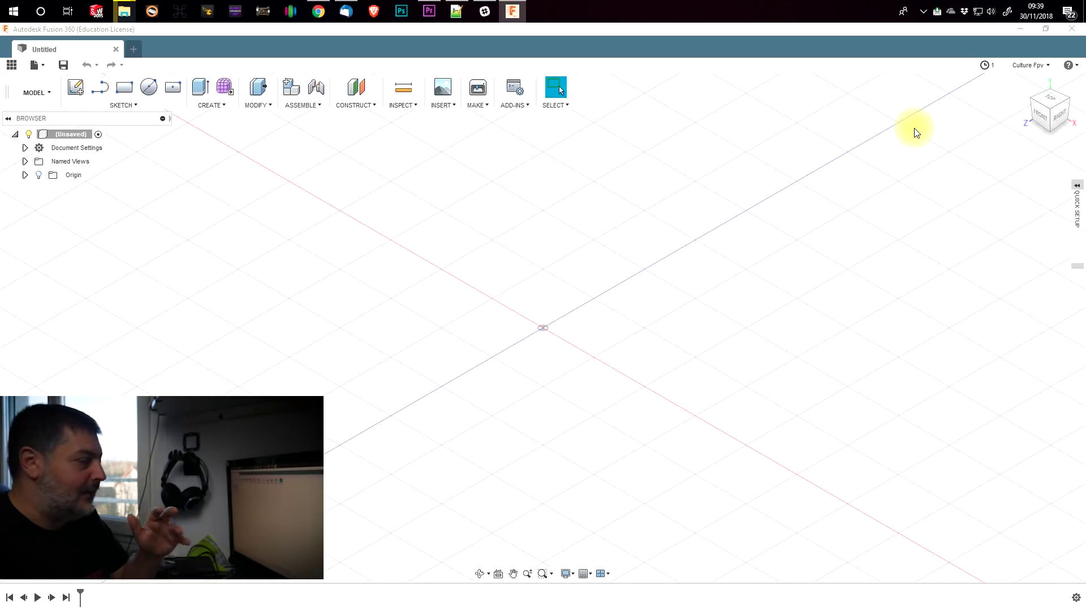
Sketch a centre-diameter circle on the origin of the XZ ground plane.
click(79, 94)
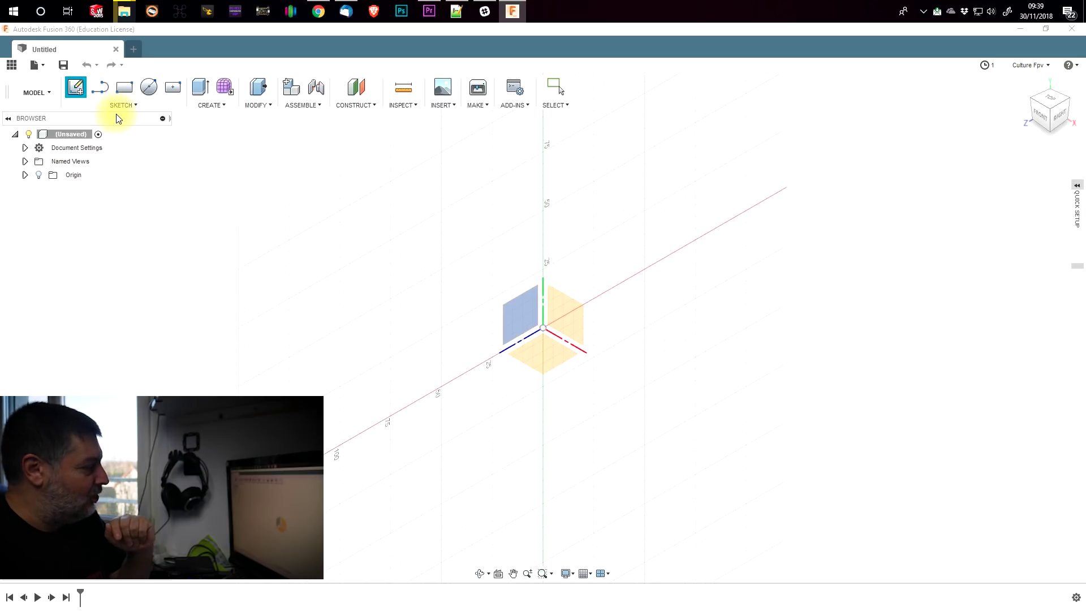
click(552, 362)
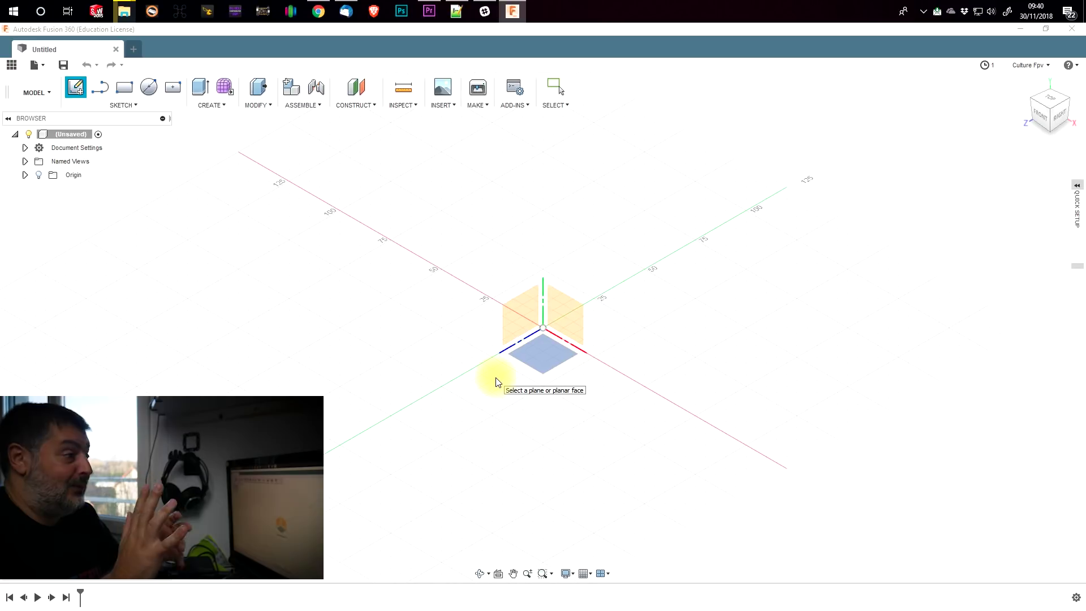
click(543, 348)
click(148, 86)
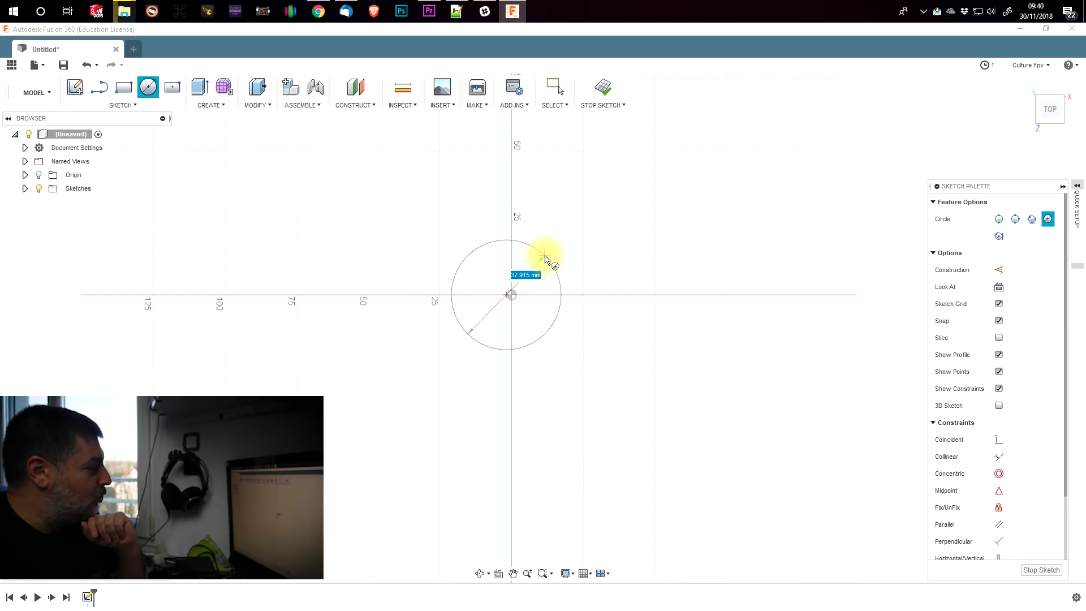
click(592, 233)
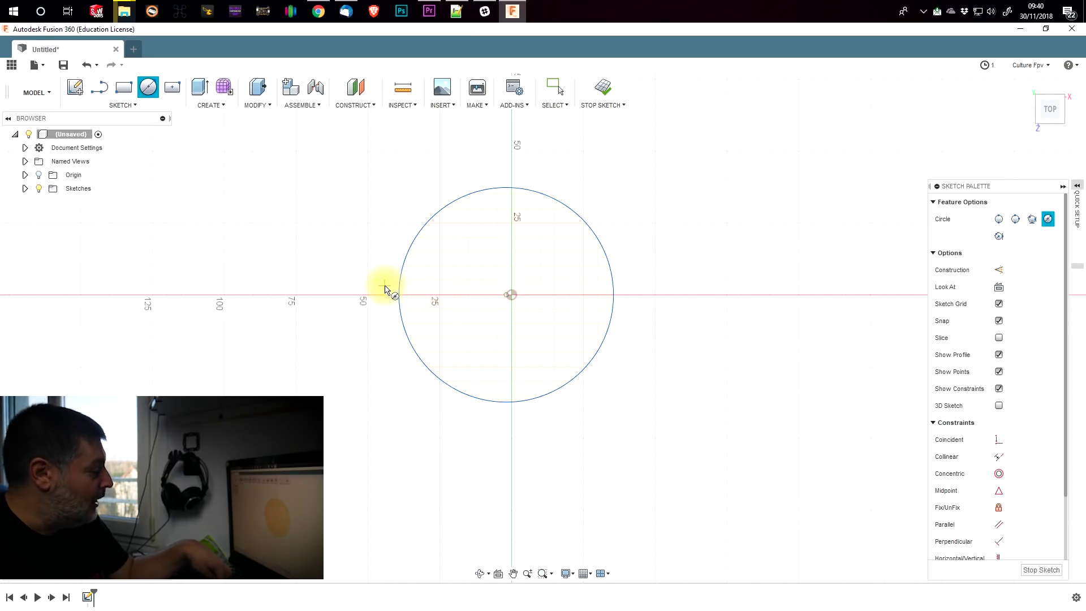
Extrude the circle 60 mm as a new cylinder body and select its top face.
key(e)
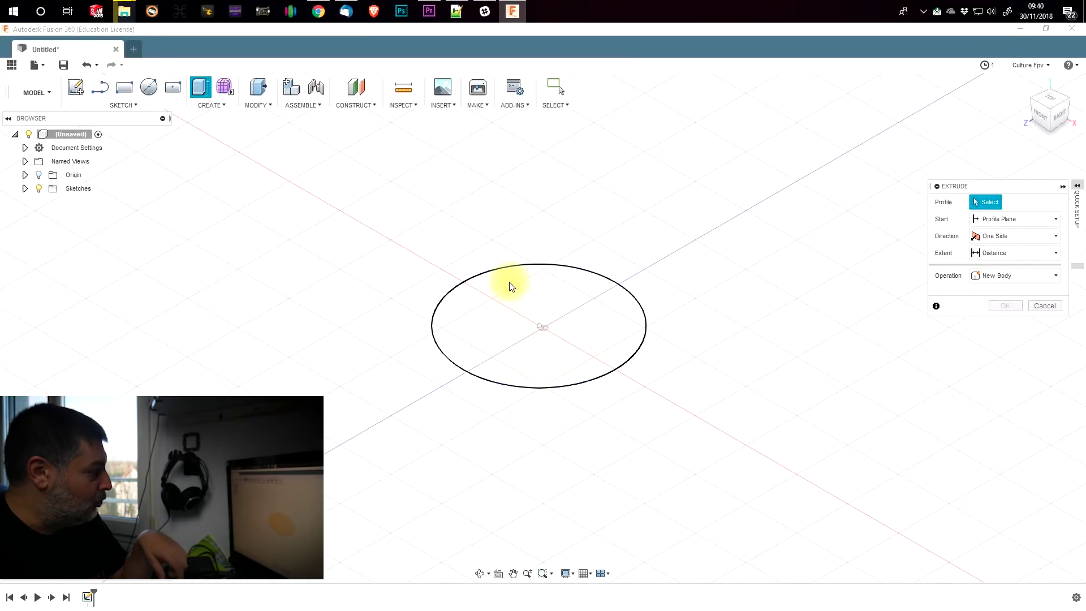
click(510, 283)
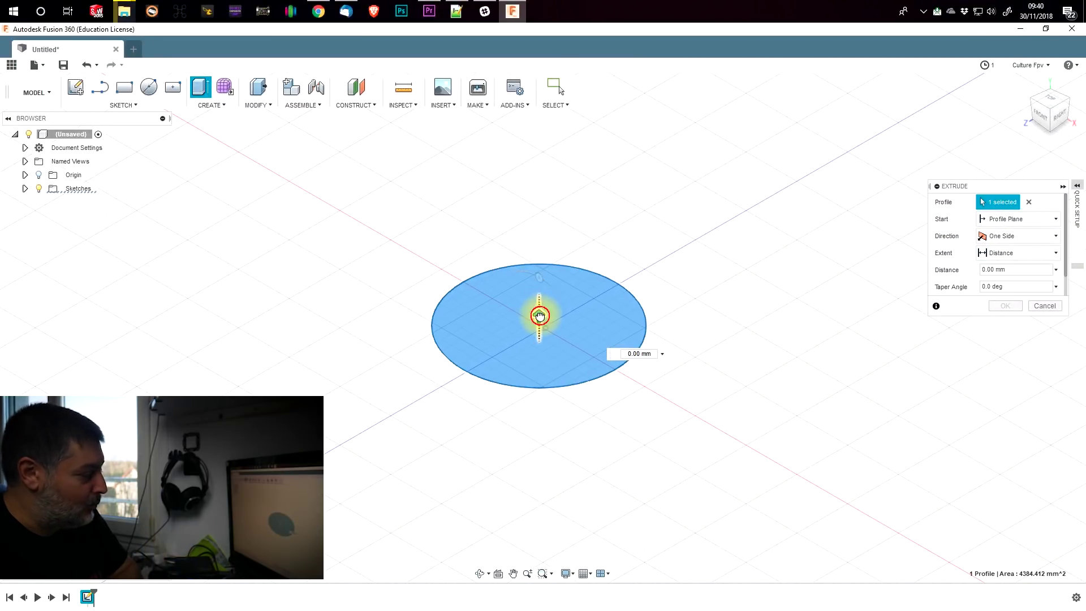
drag(539, 316, 539, 175)
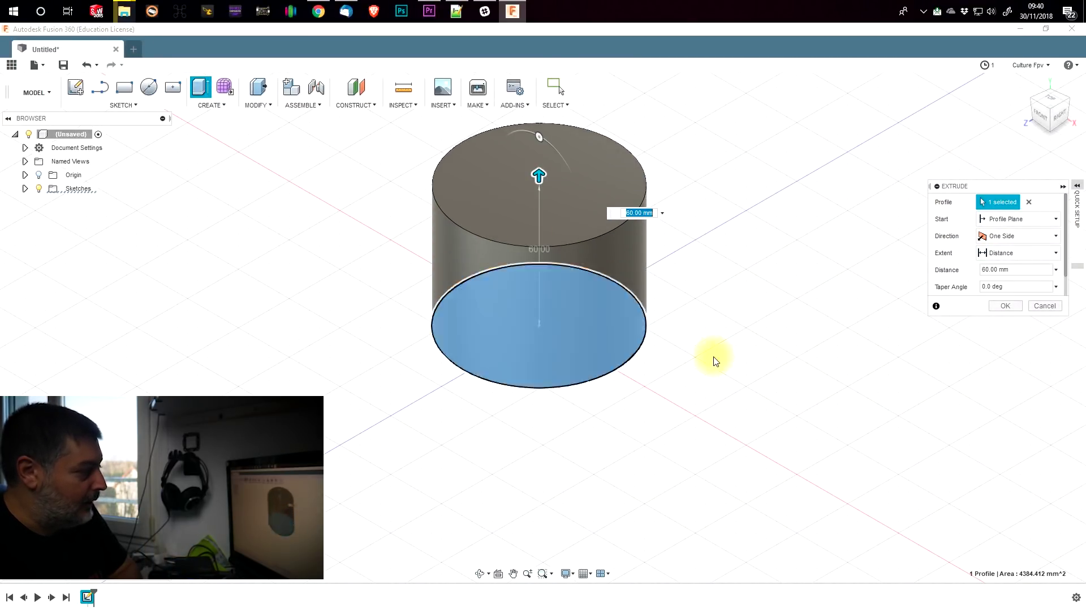
key(Return)
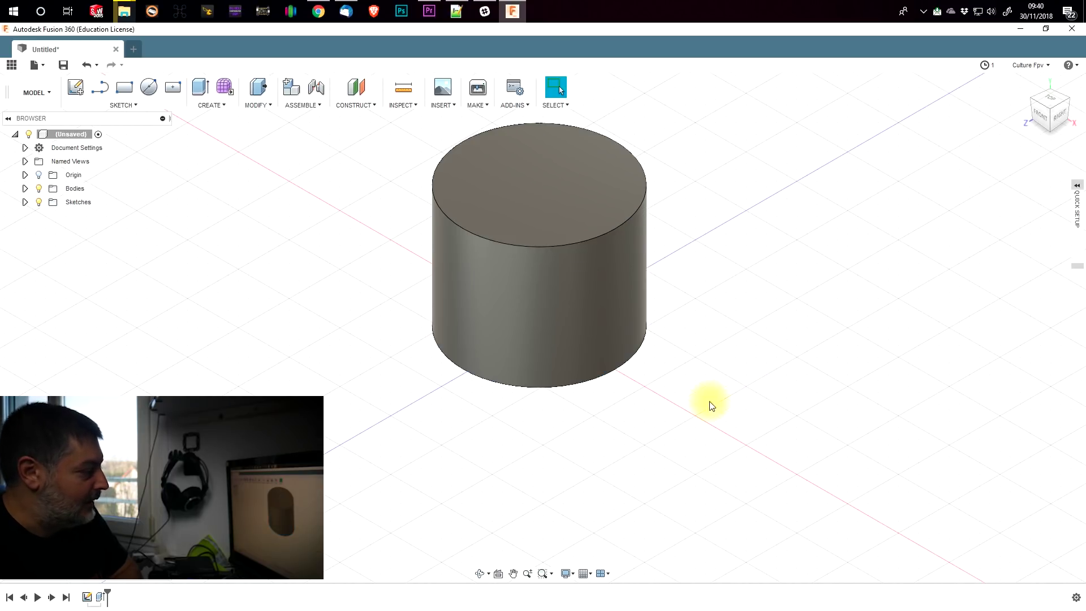
scroll(574, 281, up, 4)
scroll(566, 304, down, 8)
mouse_move(565, 304)
shift+middle_down()
mouse_move(492, 281)
mouse_move(586, 303)
mouse_move(589, 317)
mouse_move(512, 271)
mouse_move(517, 245)
mouse_move(567, 301)
mouse_move(548, 311)
mouse_move(535, 280)
shift+middle_up()
click(534, 247)
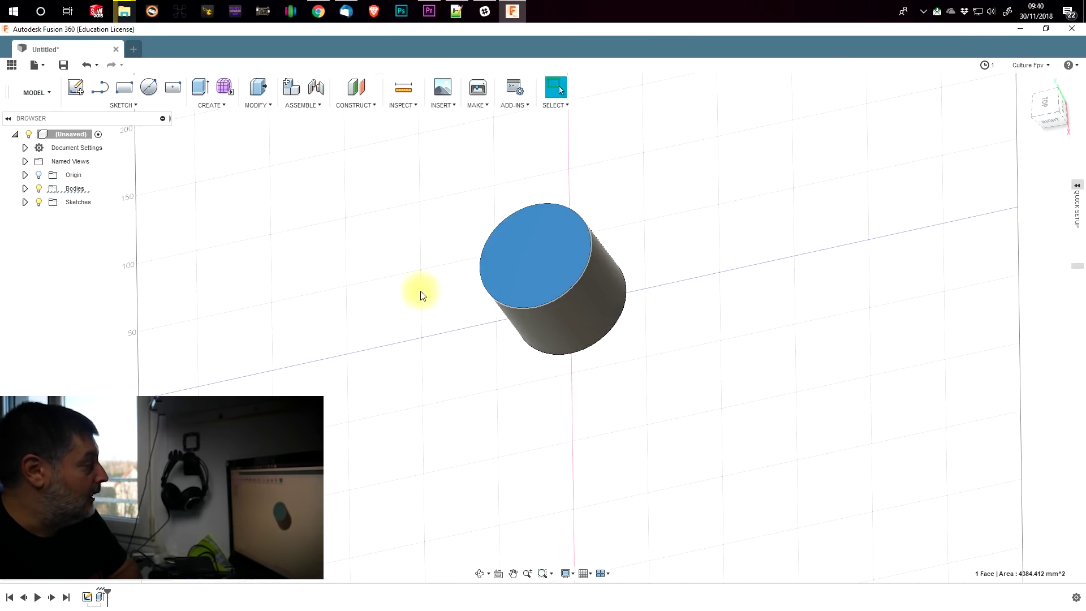
Sketch a 2-point rectangle around the centre of the cylinder's top face.
click(75, 87)
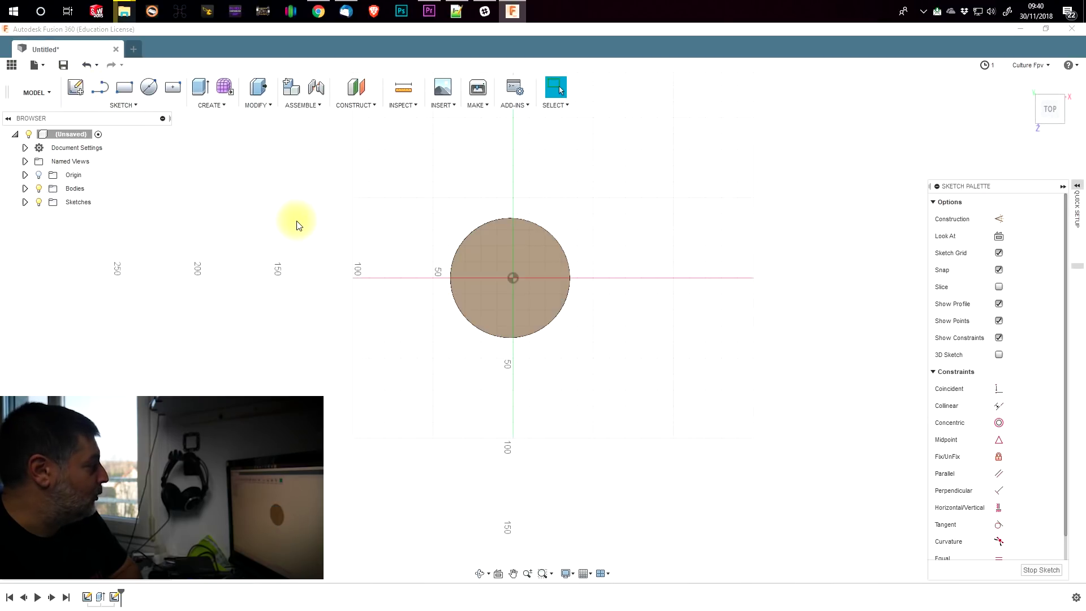
click(127, 92)
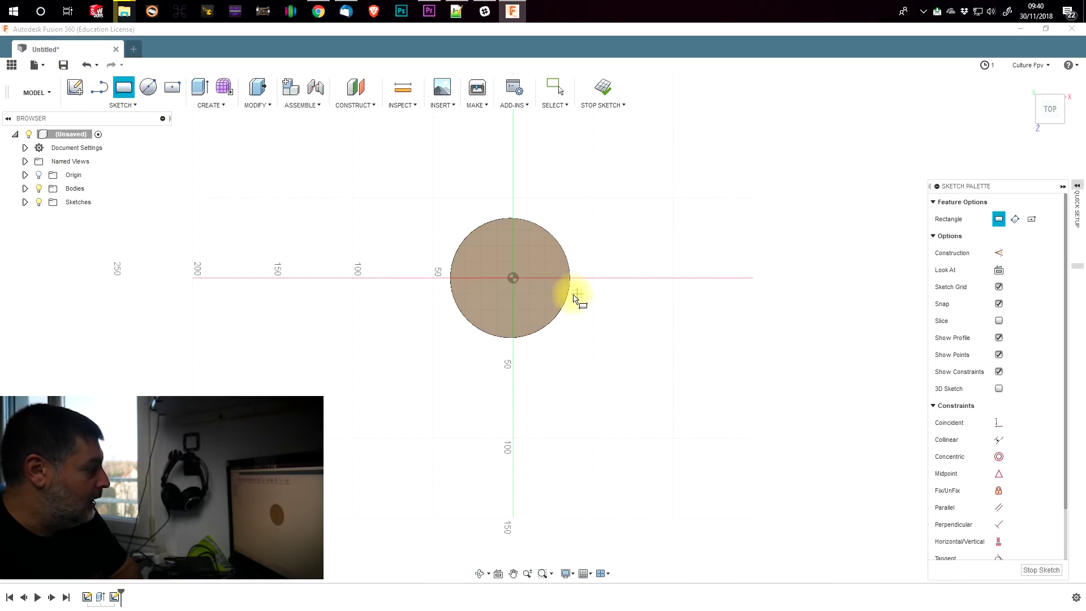
click(480, 253)
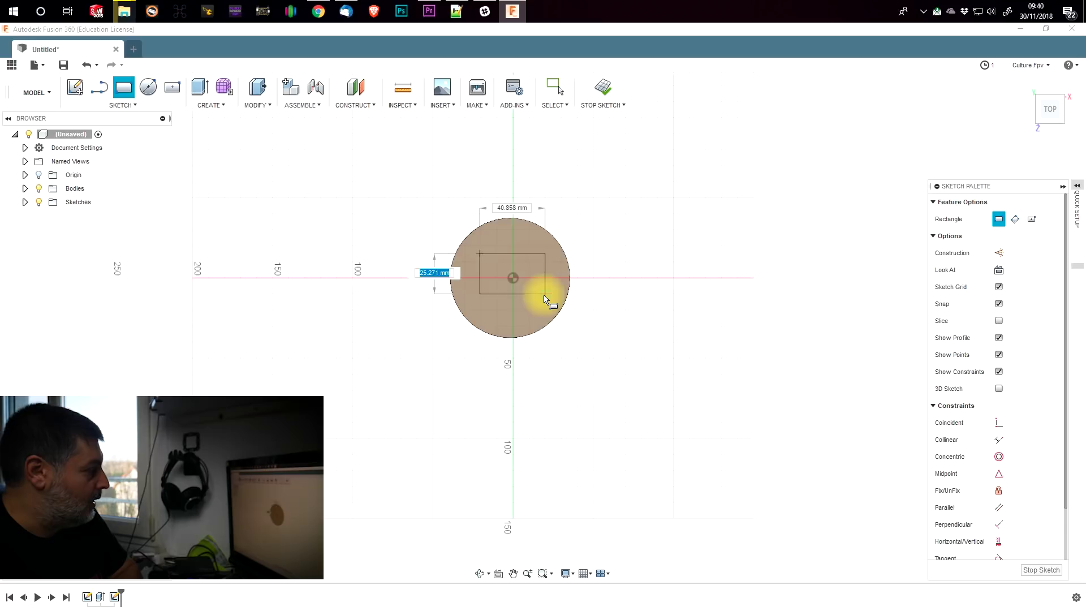
click(536, 298)
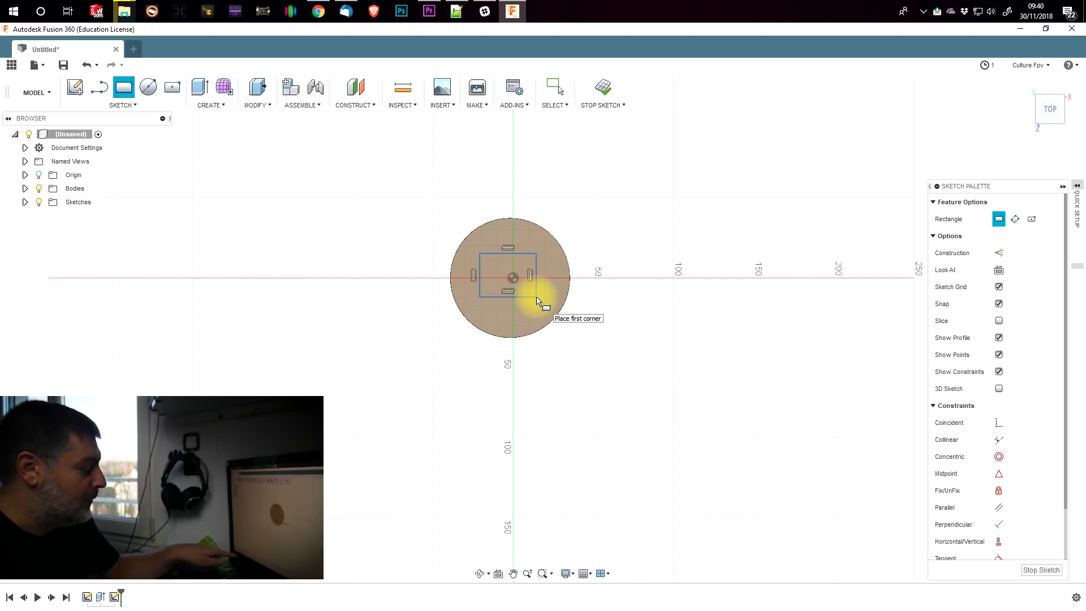
drag(119, 603, 182, 586)
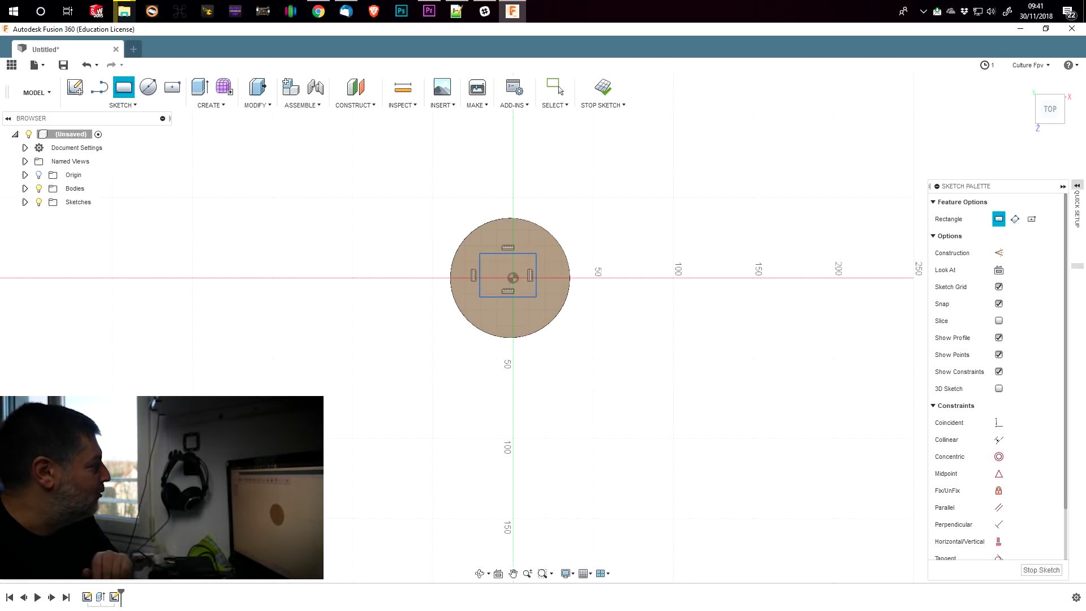
shift+middle_drag(493, 274, 514, 279)
Extrude the sketched rectangle as a 40 mm cut into the cylinder's top, then orbit to inspect the pocket.
key(e)
click(537, 246)
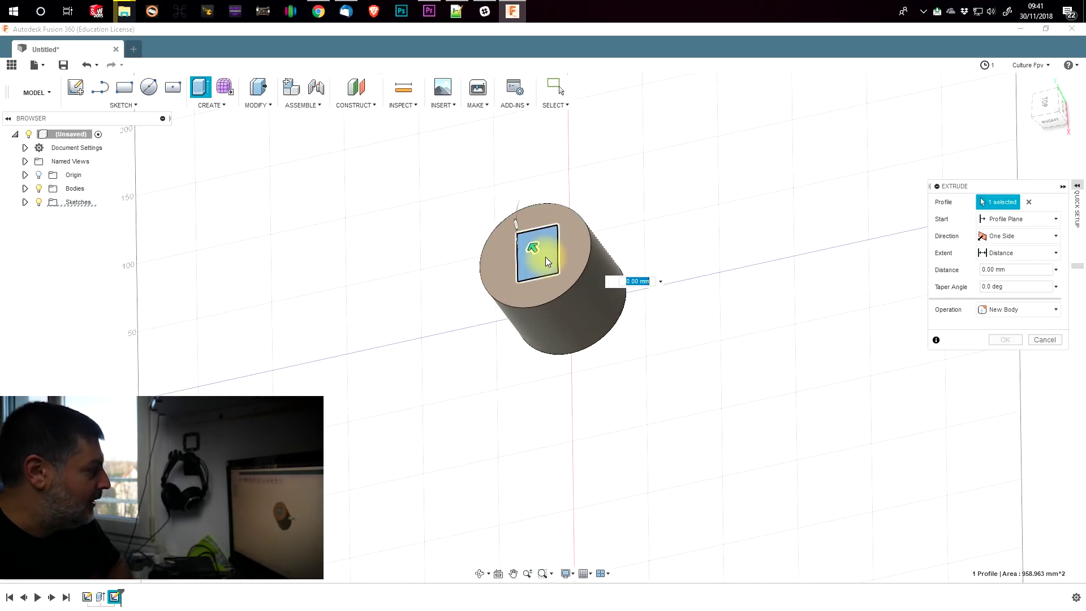
drag(530, 247, 507, 220)
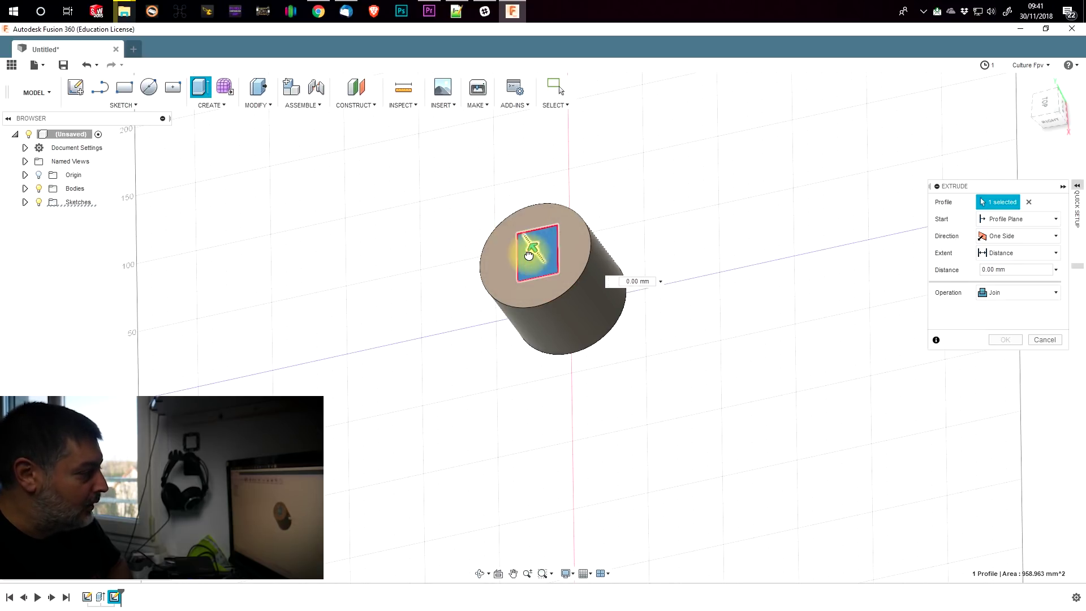
drag(508, 220, 563, 288)
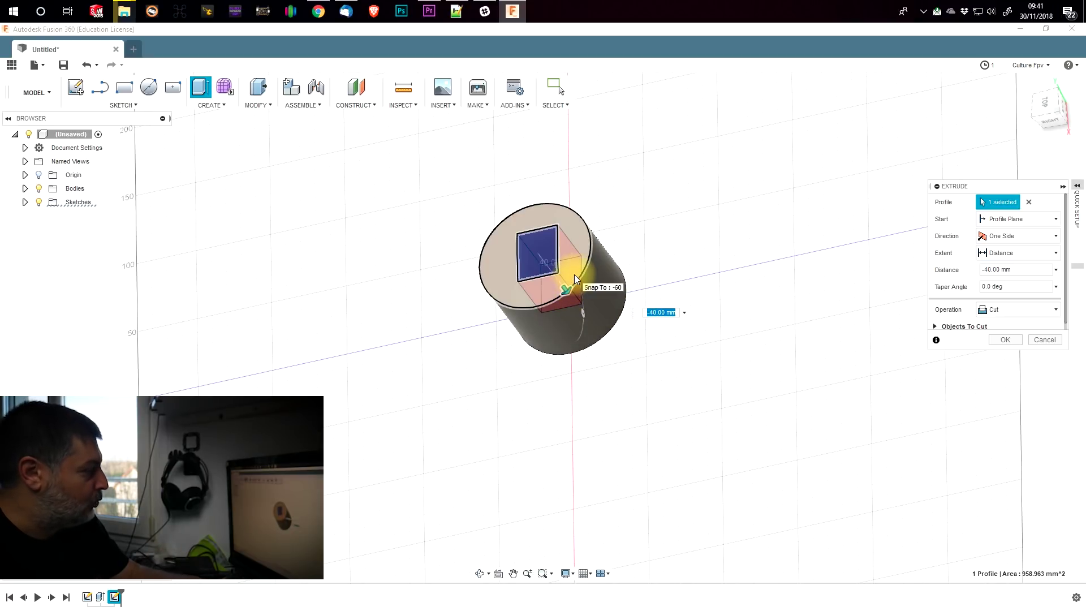
key(Return)
mouse_move(529, 299)
shift+middle_down()
mouse_move(608, 297)
mouse_move(511, 311)
mouse_move(460, 277)
mouse_move(477, 240)
mouse_move(577, 255)
mouse_move(609, 208)
mouse_move(548, 279)
mouse_move(559, 296)
mouse_move(485, 329)
mouse_move(517, 301)
mouse_move(548, 303)
shift+middle_up()
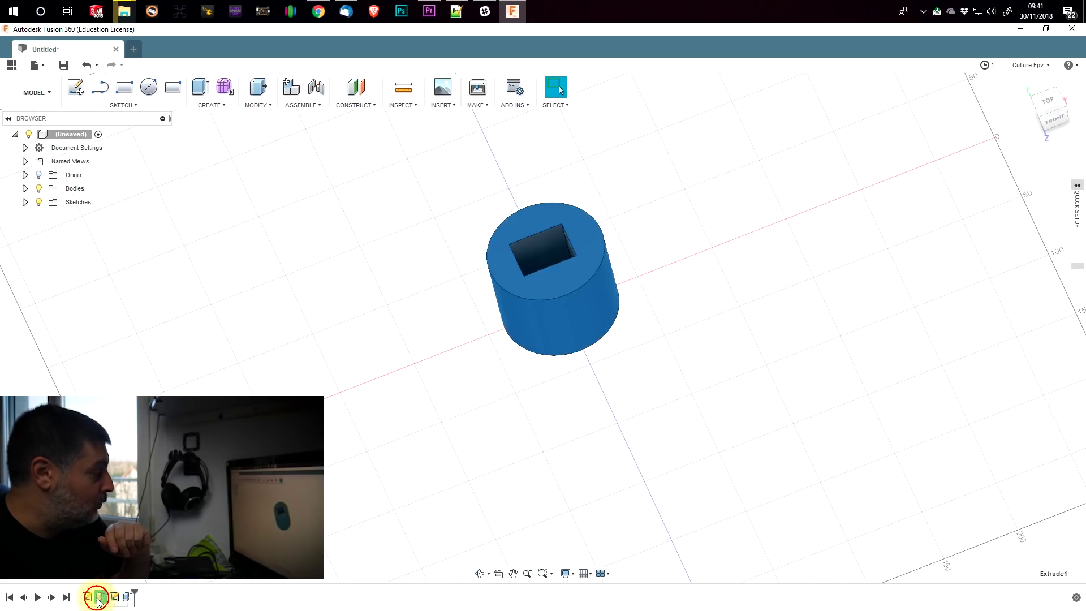
Edit the cylinder's first Extrude to lower its height from 60 mm to 40 mm.
double_click(100, 599)
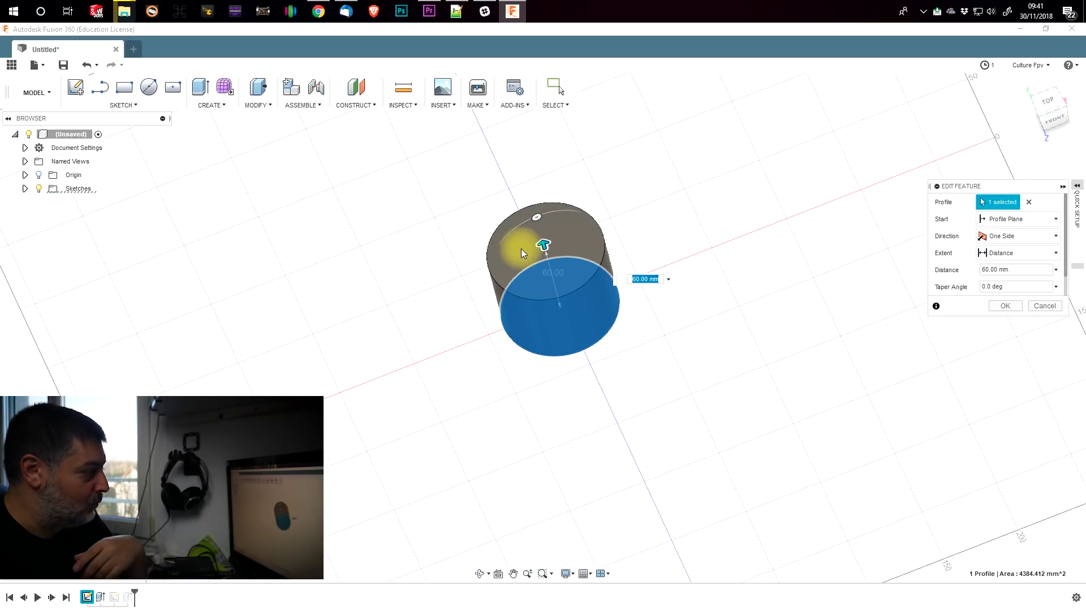
drag(543, 245, 548, 263)
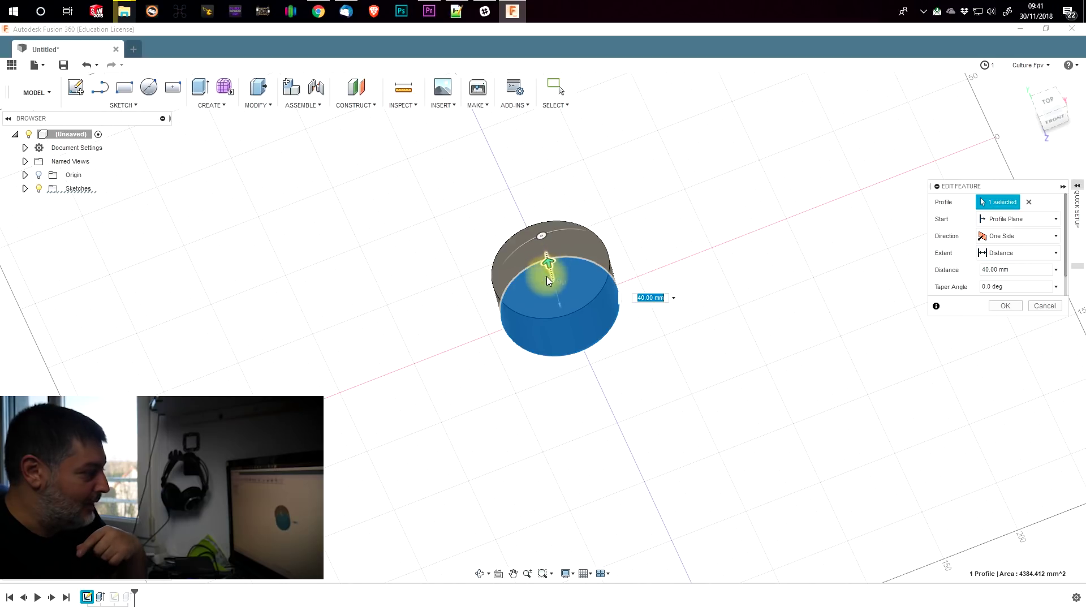
key(Return)
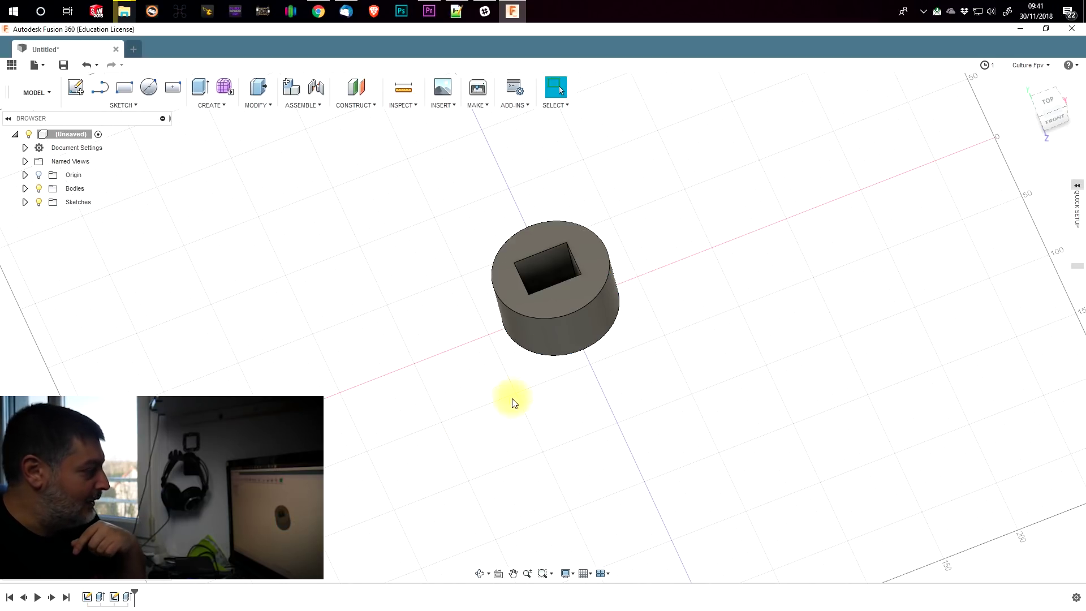
mouse_move(555, 309)
shift+middle_down()
mouse_move(518, 273)
mouse_move(589, 311)
mouse_move(554, 275)
mouse_move(554, 295)
mouse_move(569, 302)
shift+middle_up()
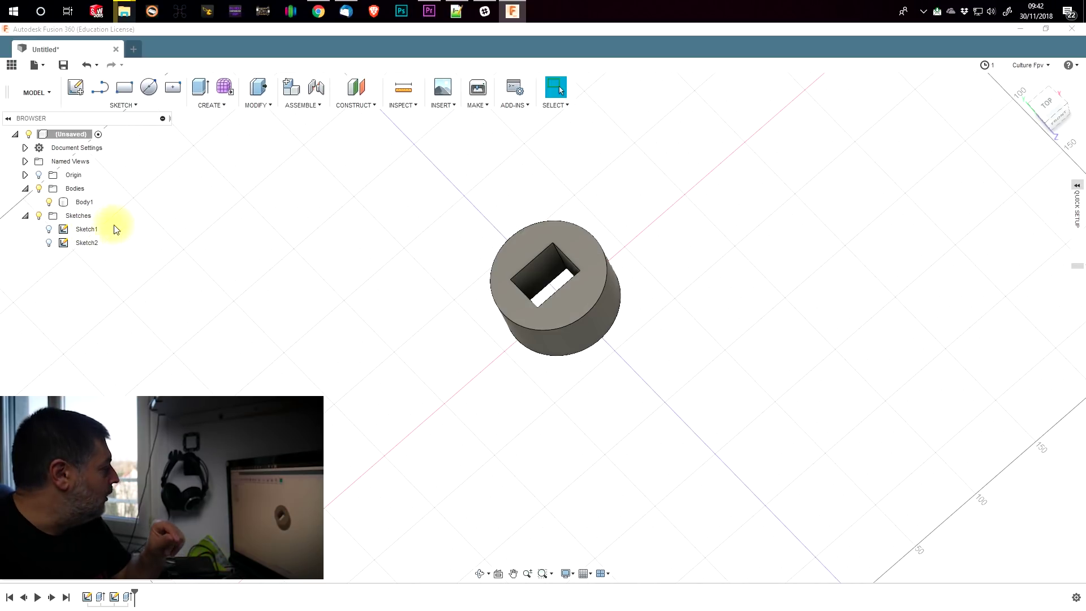
click(84, 204)
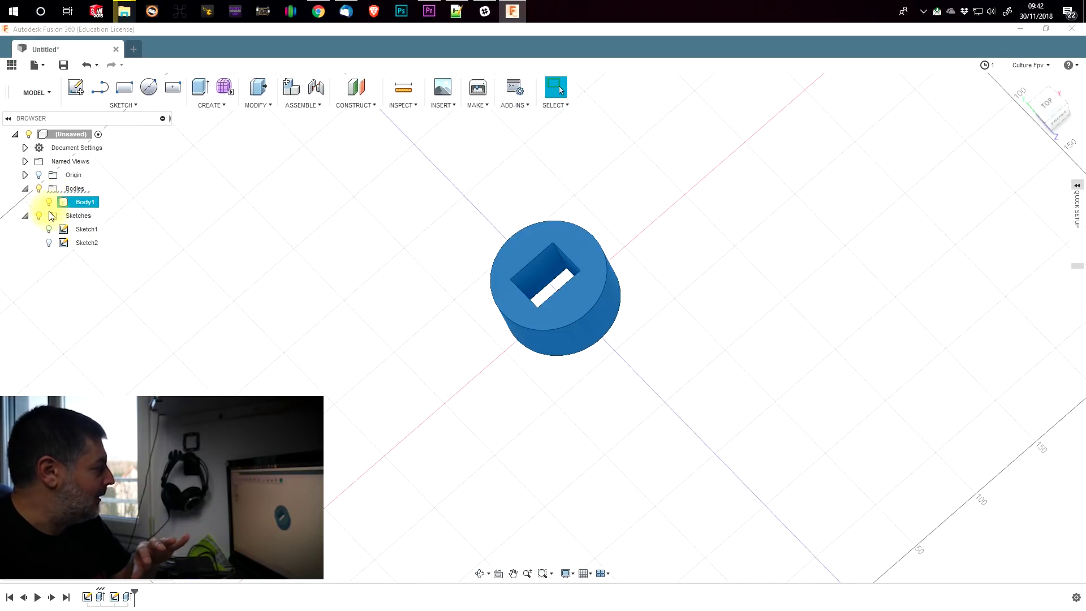
click(49, 242)
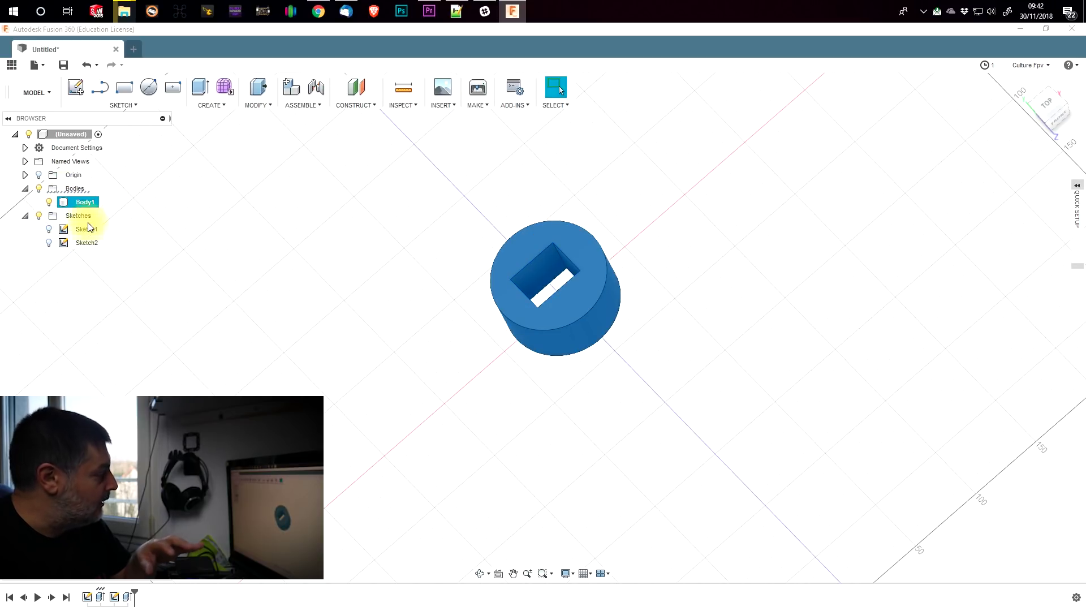
click(26, 183)
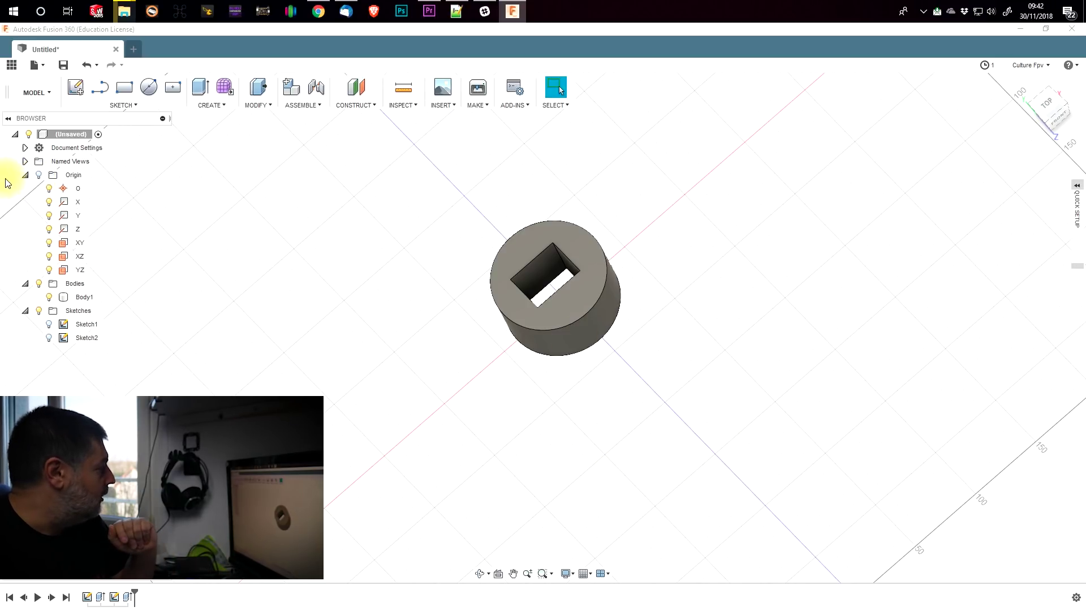
click(25, 175)
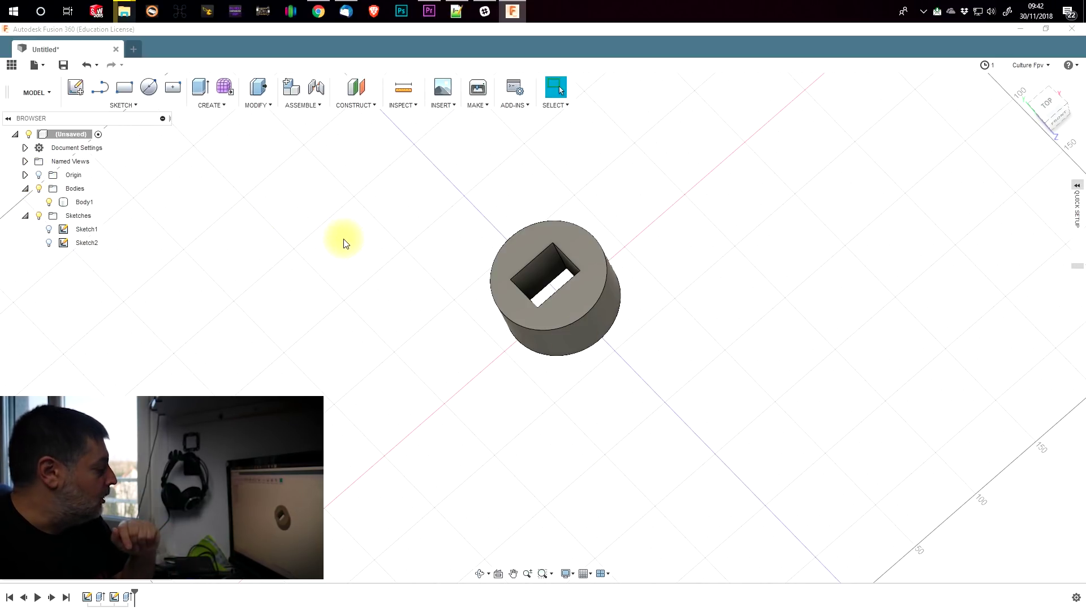